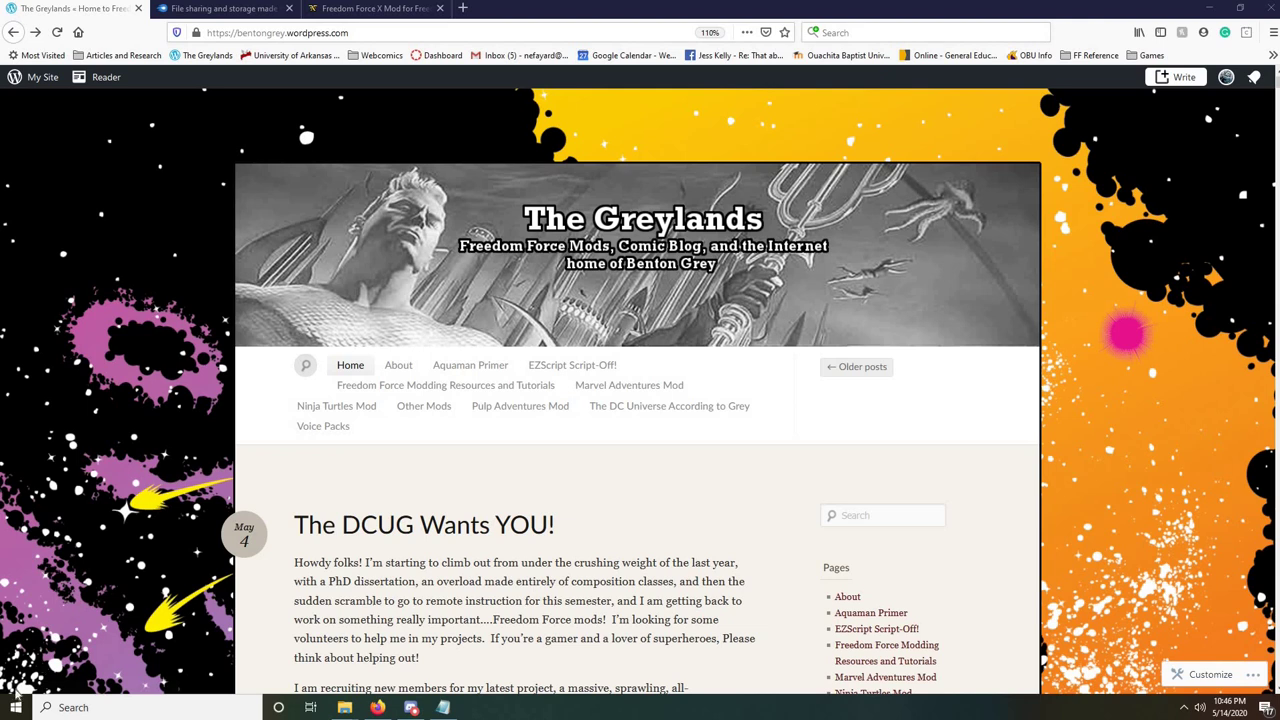
- Open a new tab and load the Freedom Reborn forum index from the Home button
mouse_move(443, 386)
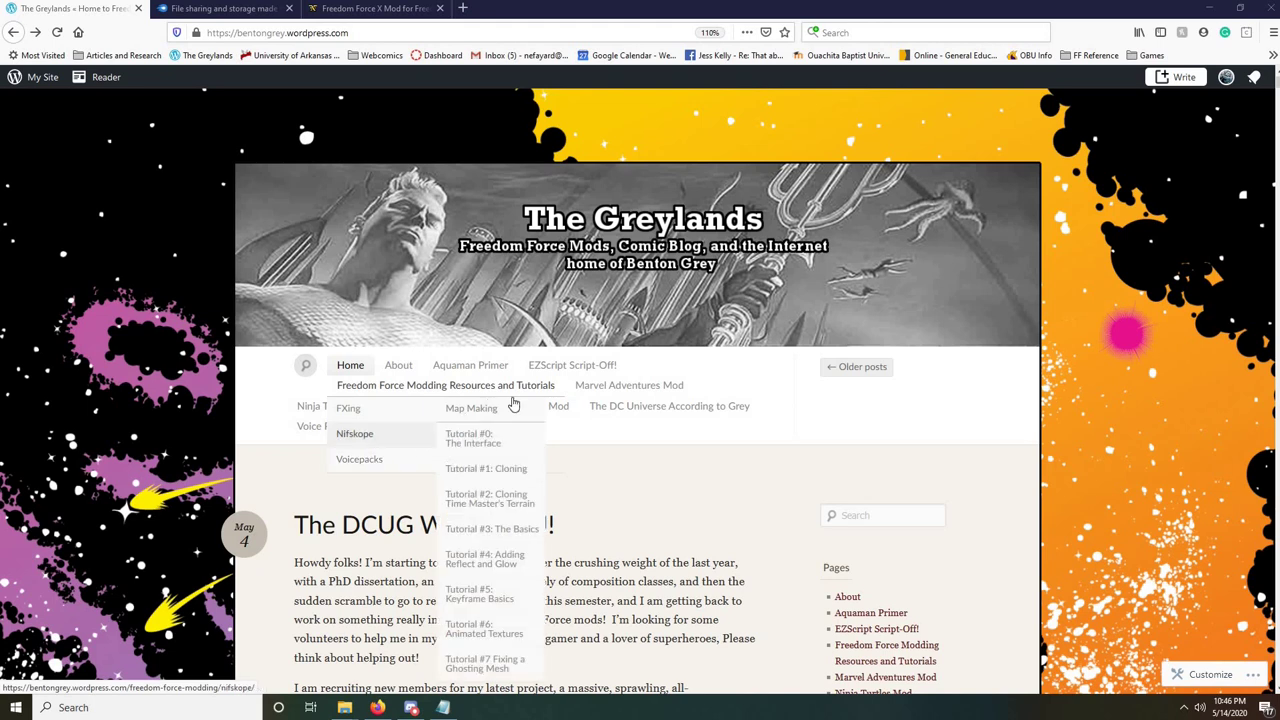
mouse_move(548, 415)
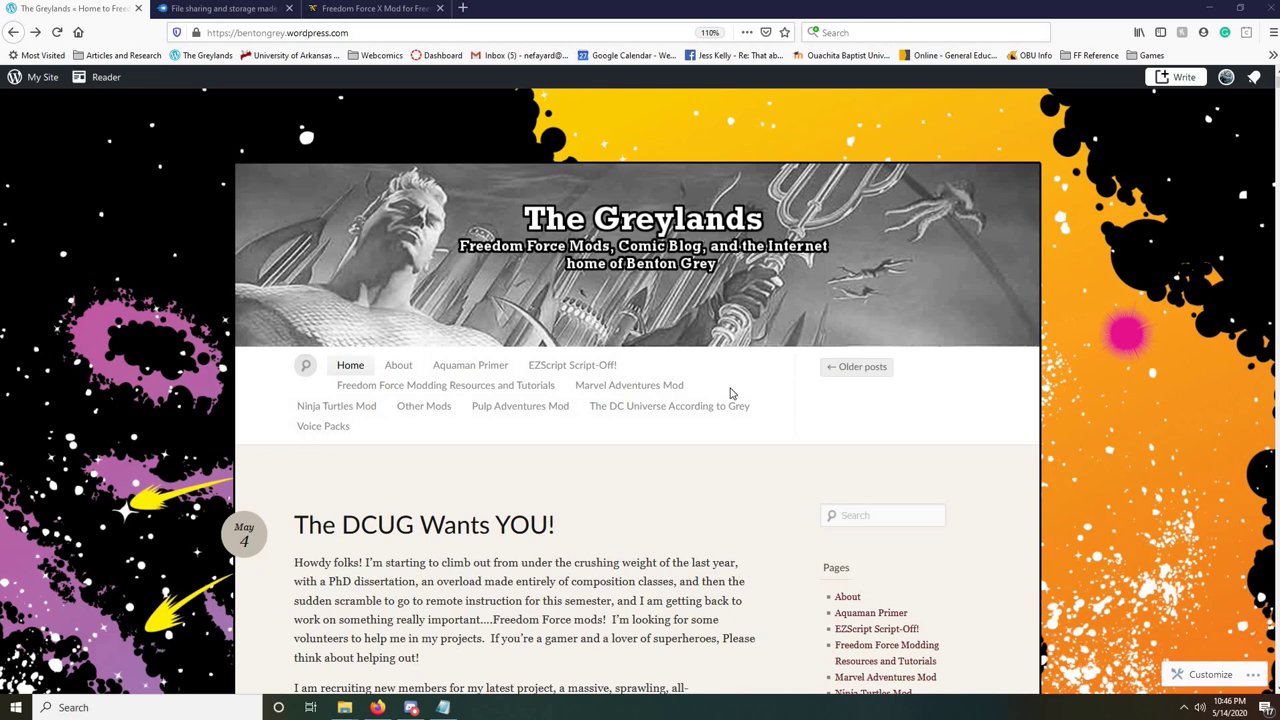
left_click(463, 8)
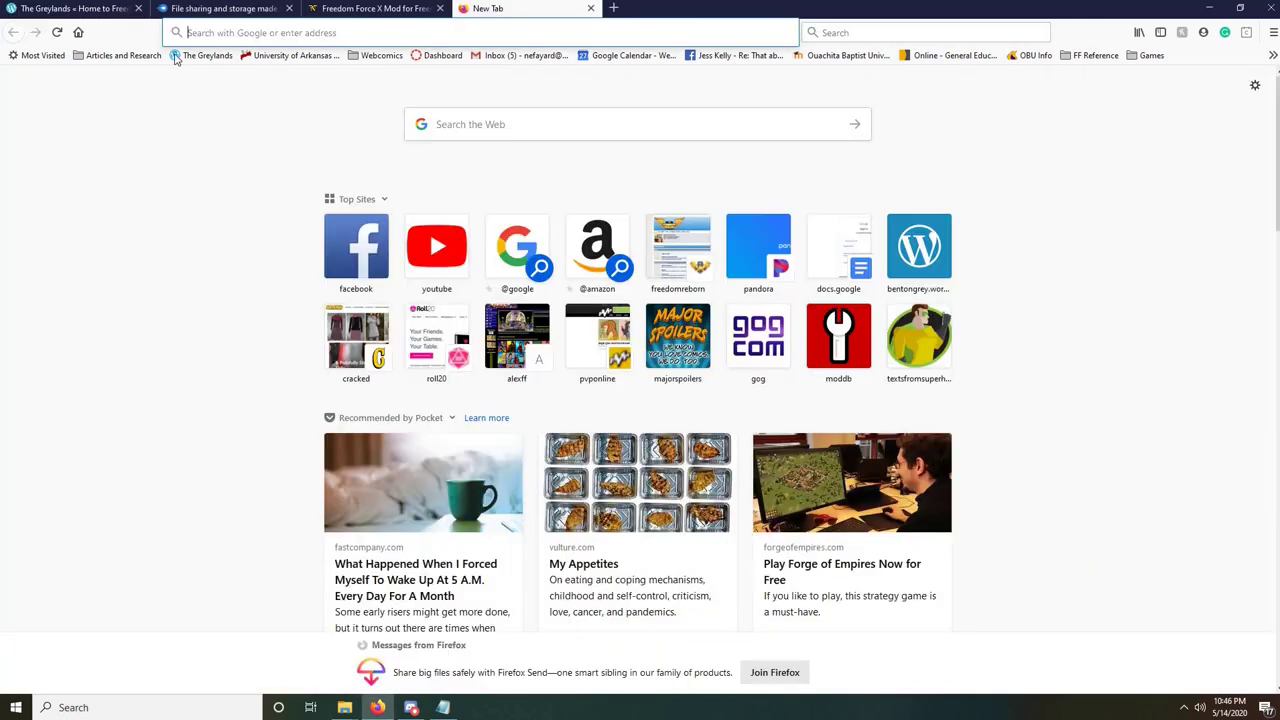
left_click(78, 32)
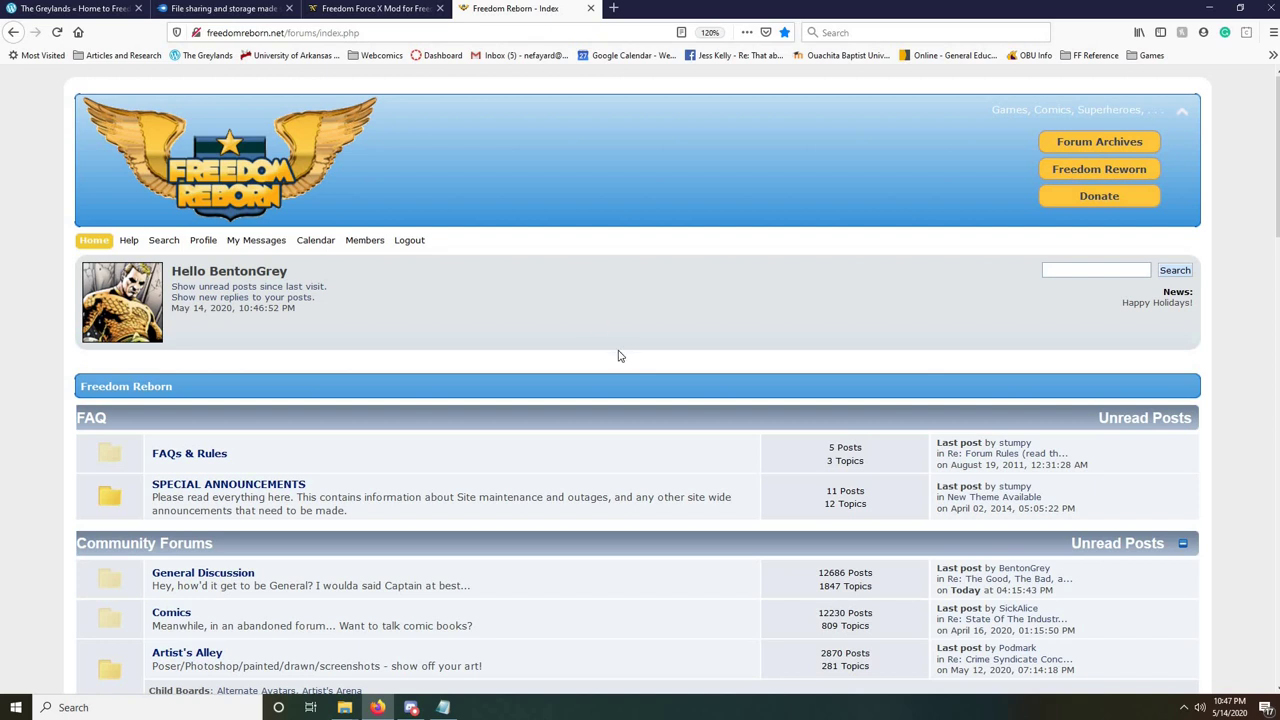
- Scroll down through the forum's FAQ and Community Forums sections and back to the top
scroll(618, 355, "down", 3)
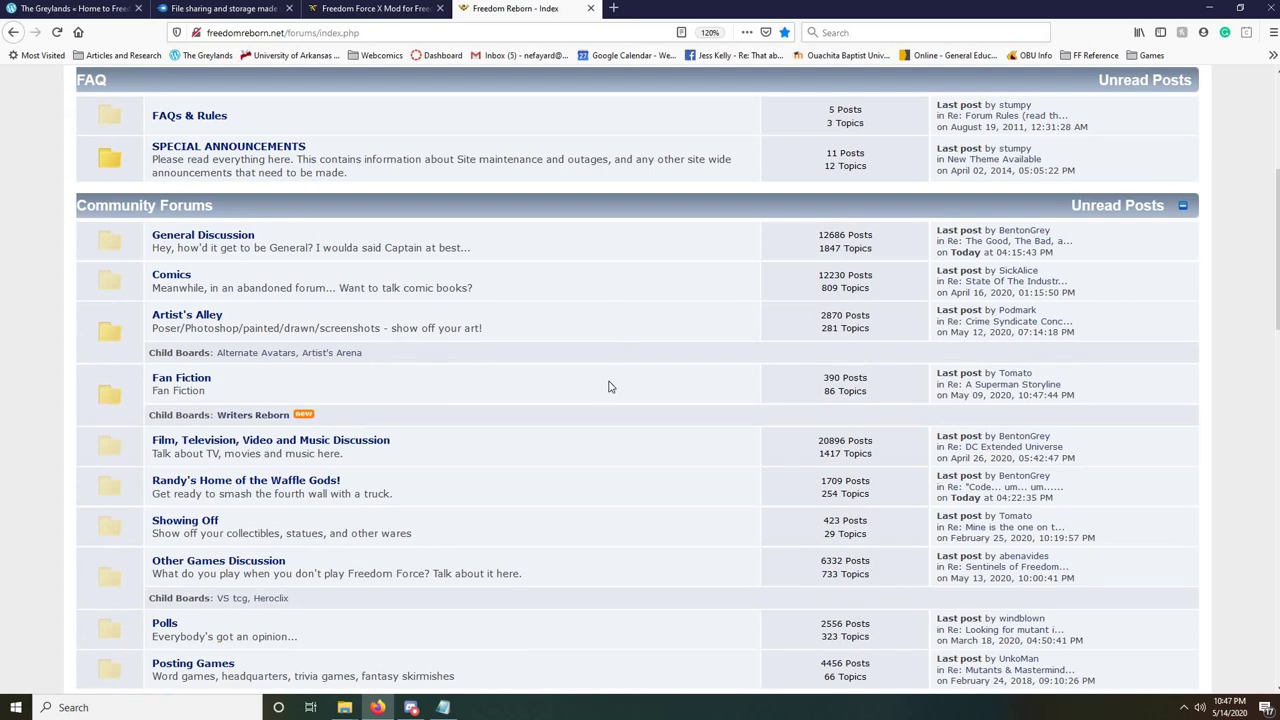
scroll(603, 385, "down", 3)
scroll(523, 340, "down", 3)
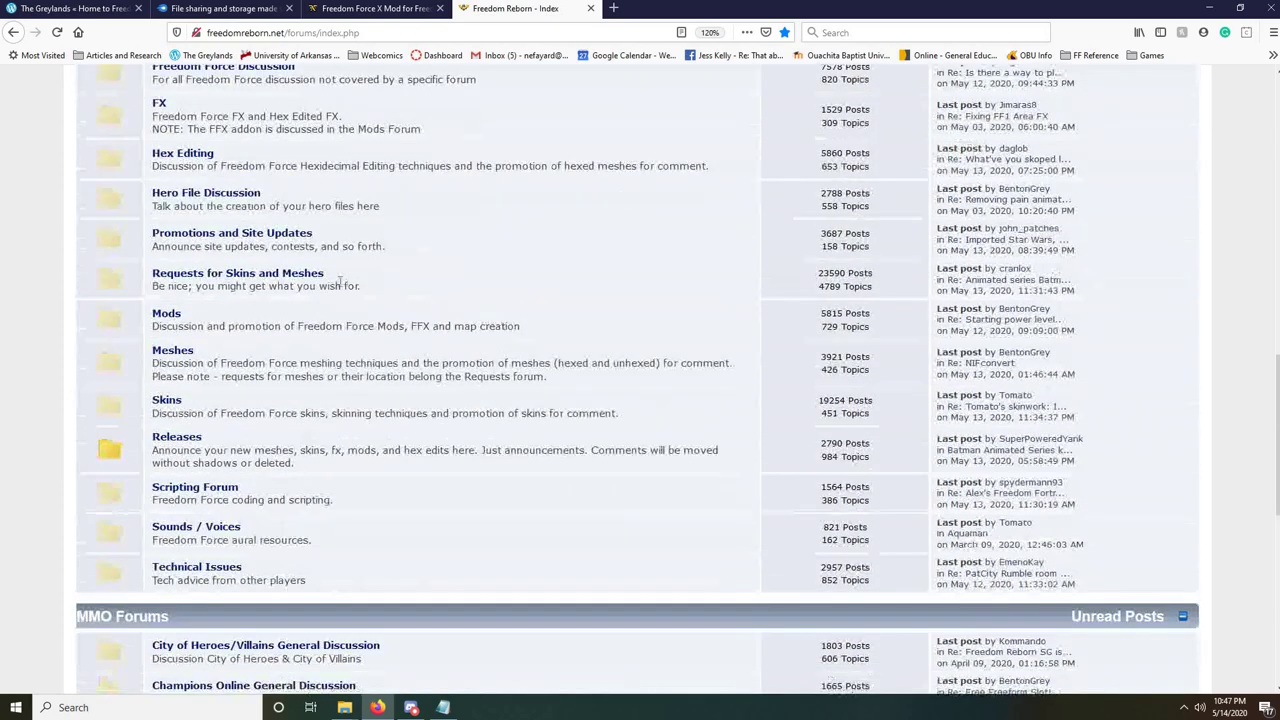
scroll(195, 487, "up", 2)
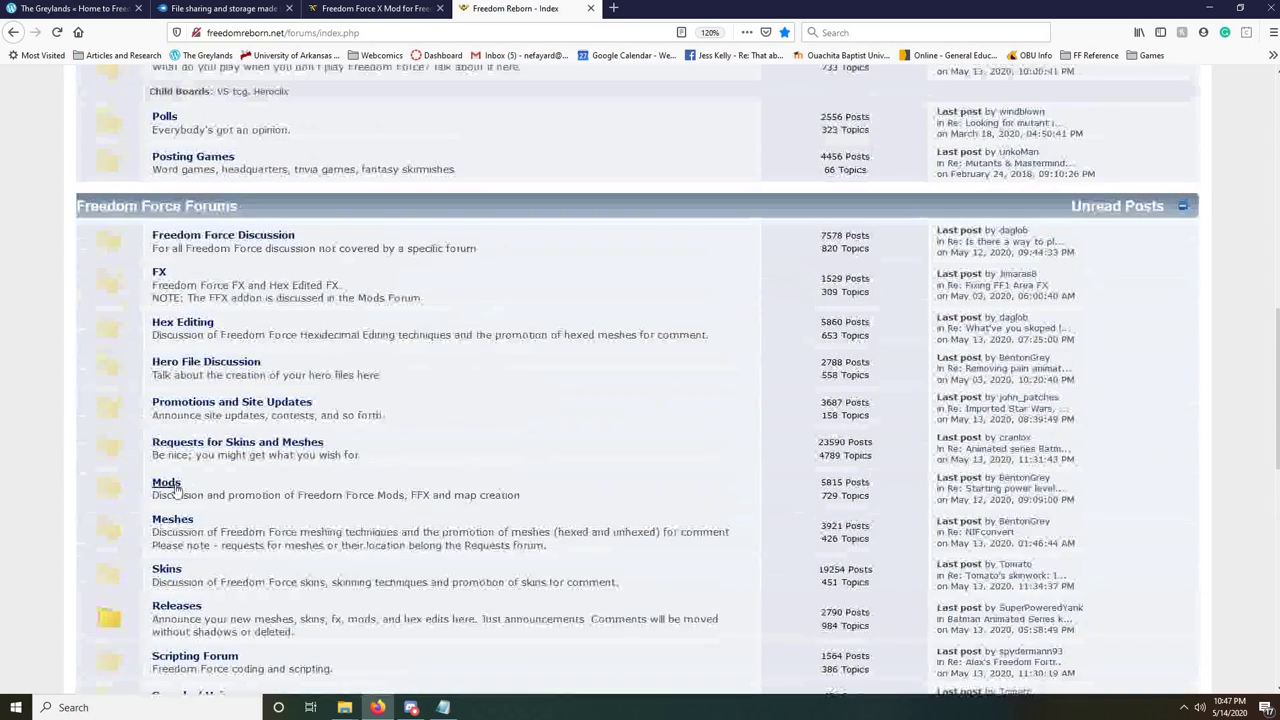
scroll(475, 468, "up", 6)
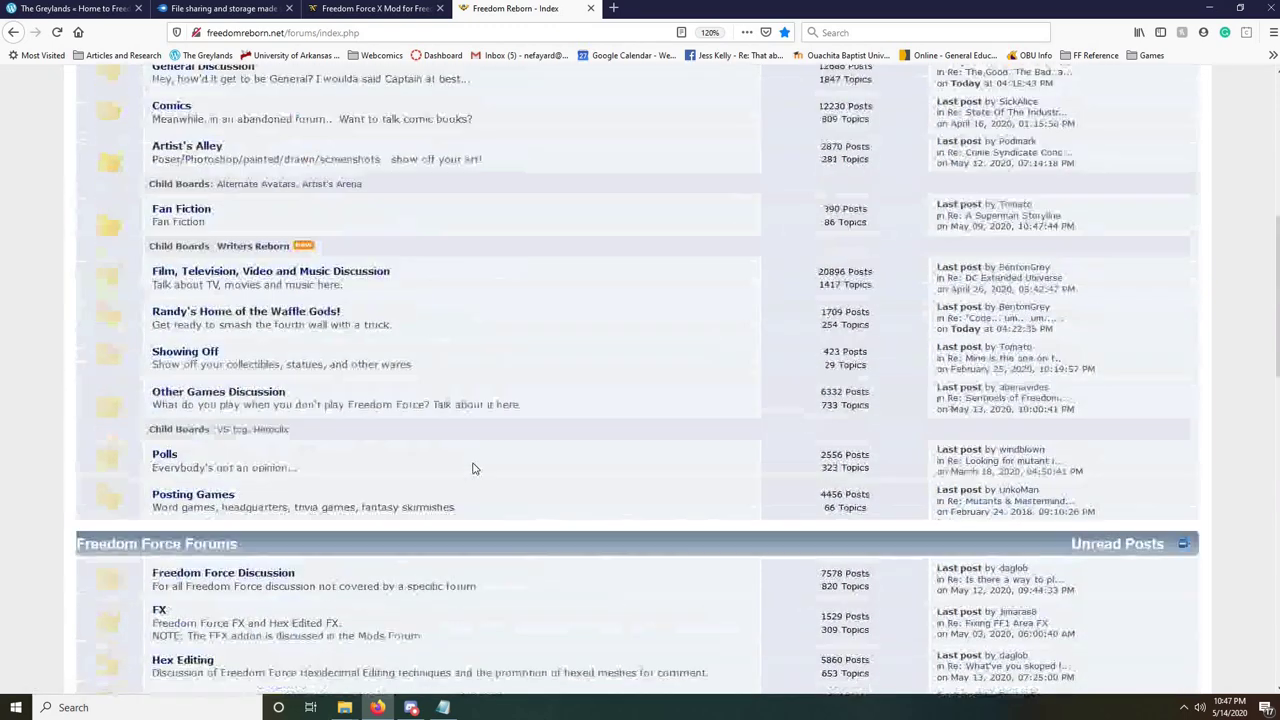
scroll(548, 197, "up", 1)
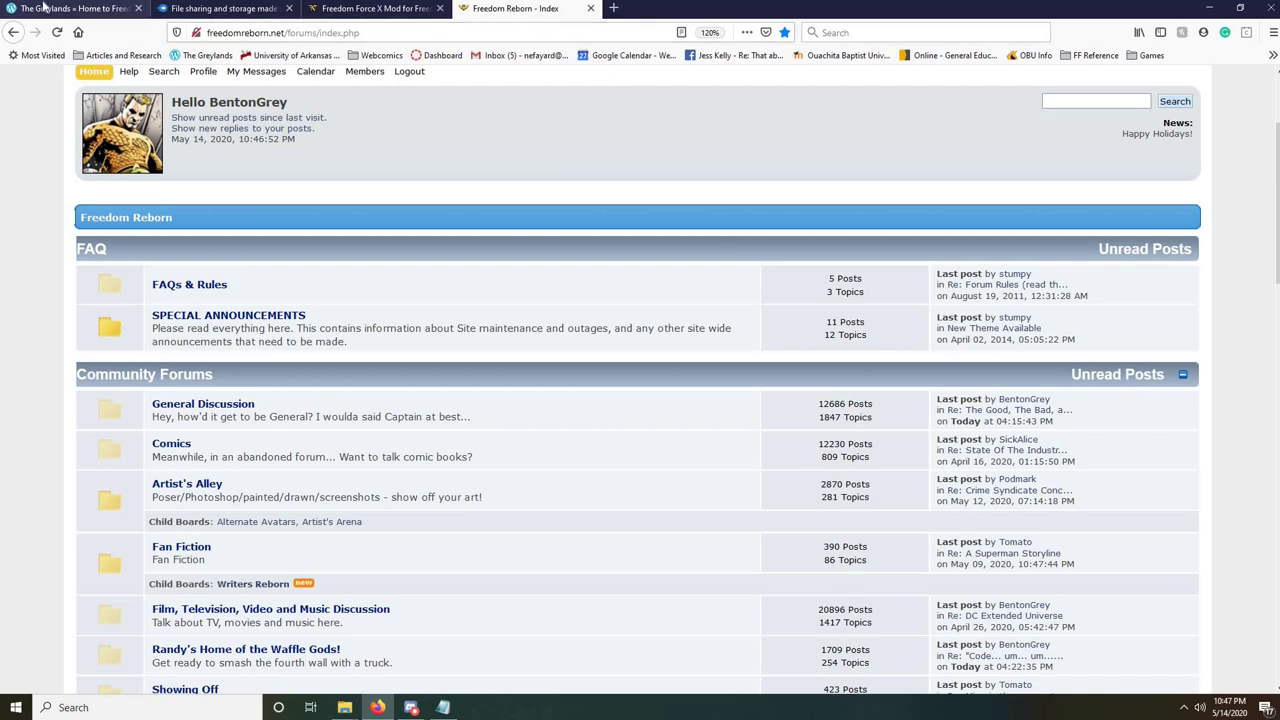
- Switch back to The Greylands tab and scroll to the I WANT YOU post and Blogroll
left_click(75, 8)
scroll(1248, 517, "down", 3)
scroll(1248, 517, "down", 5)
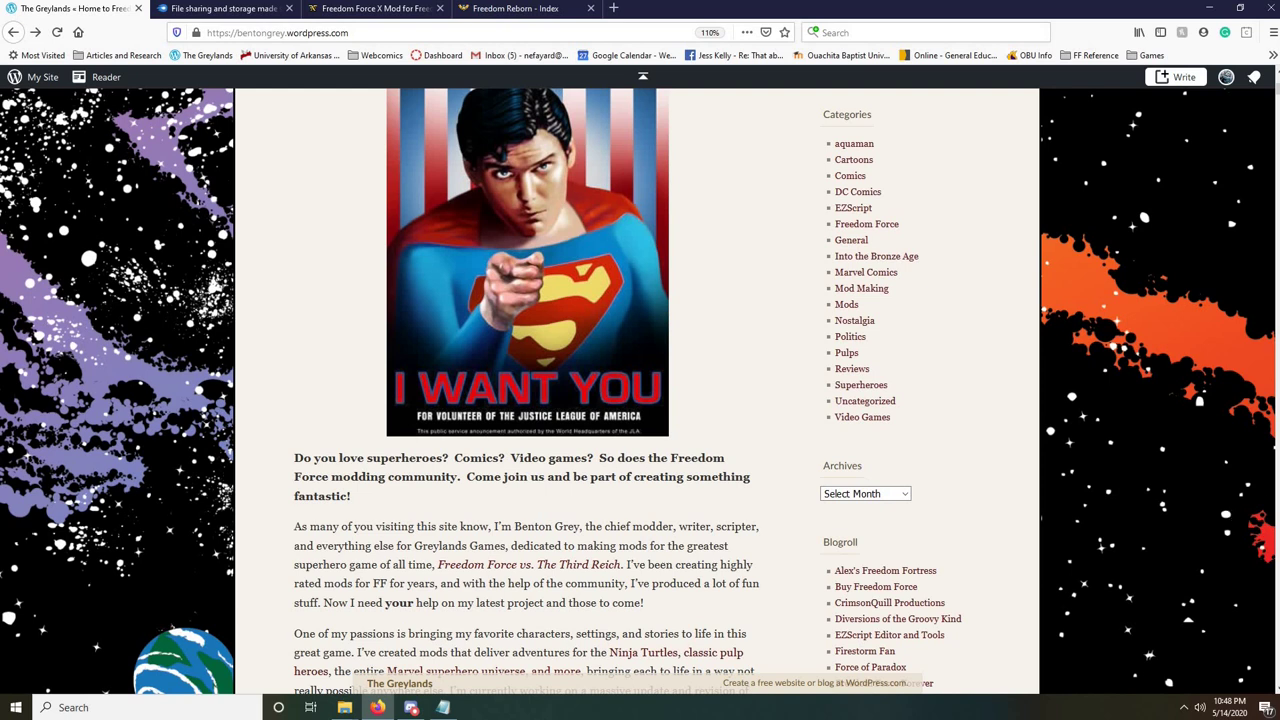
scroll(1075, 507, "down", 3)
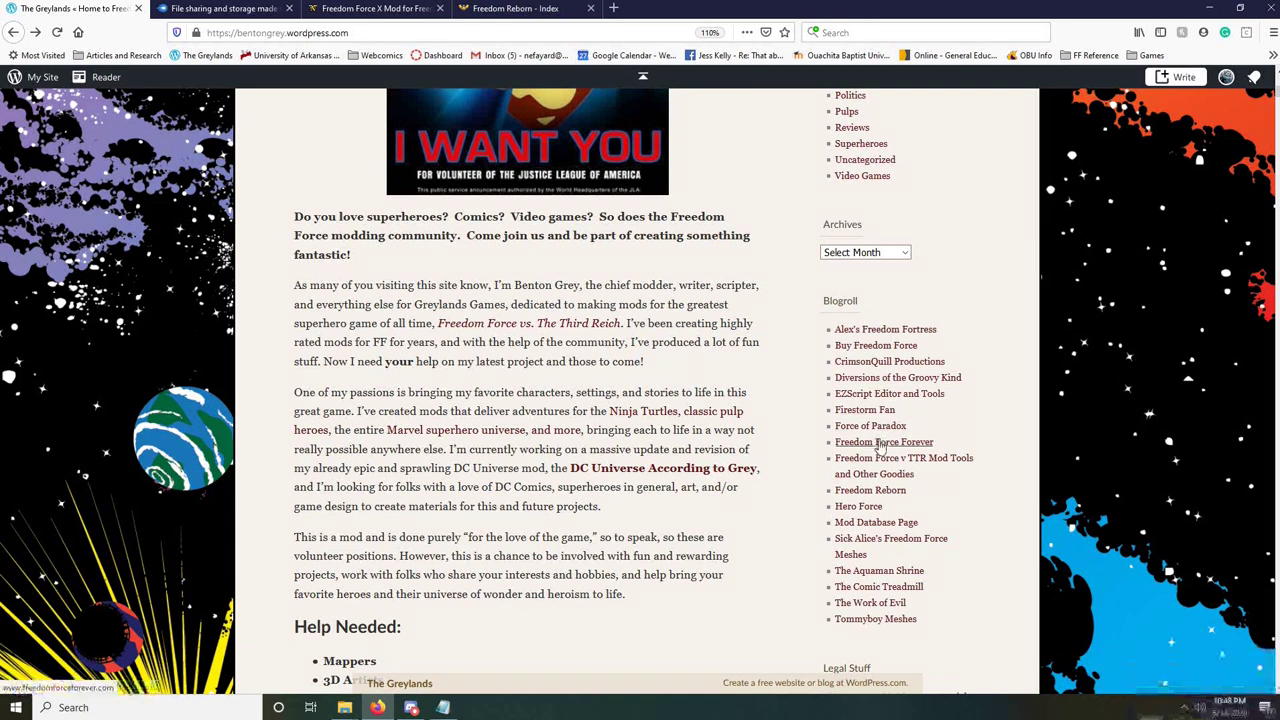
- Follow the Freedom Force Forever Blogroll link, then open the Freedom Force X mod's news page
left_click(882, 443)
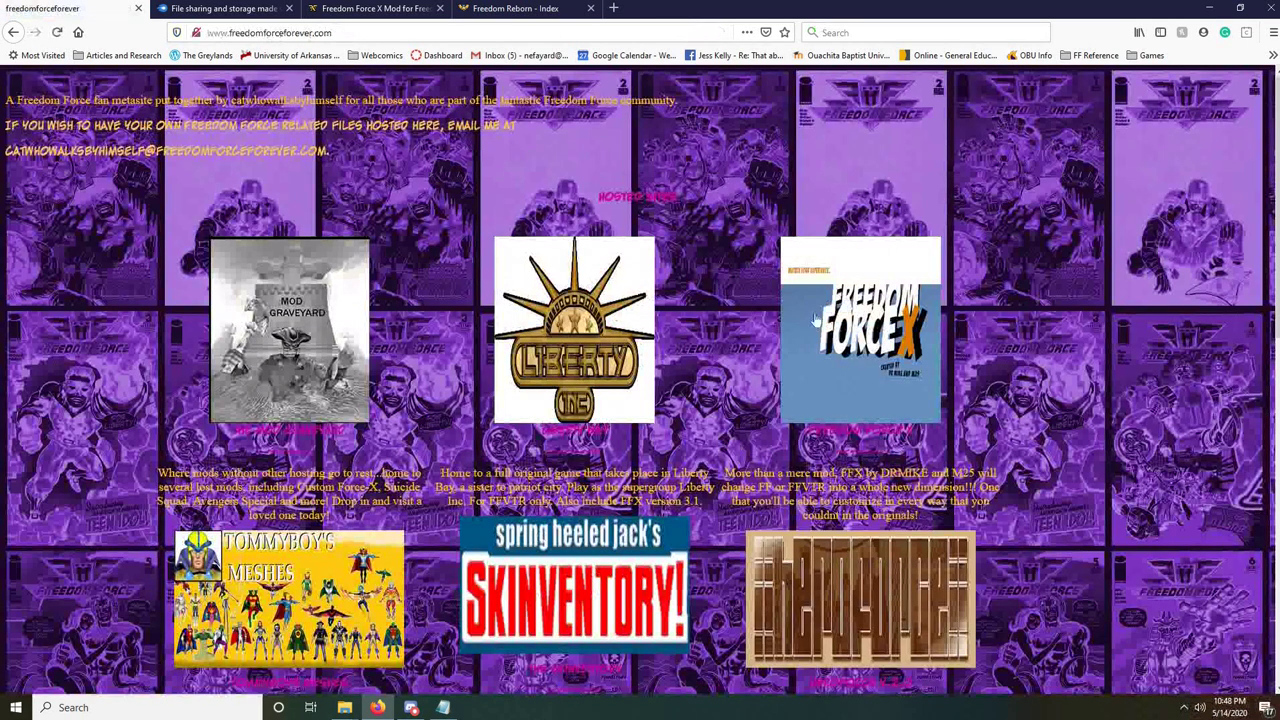
scroll(1103, 497, "down", 1)
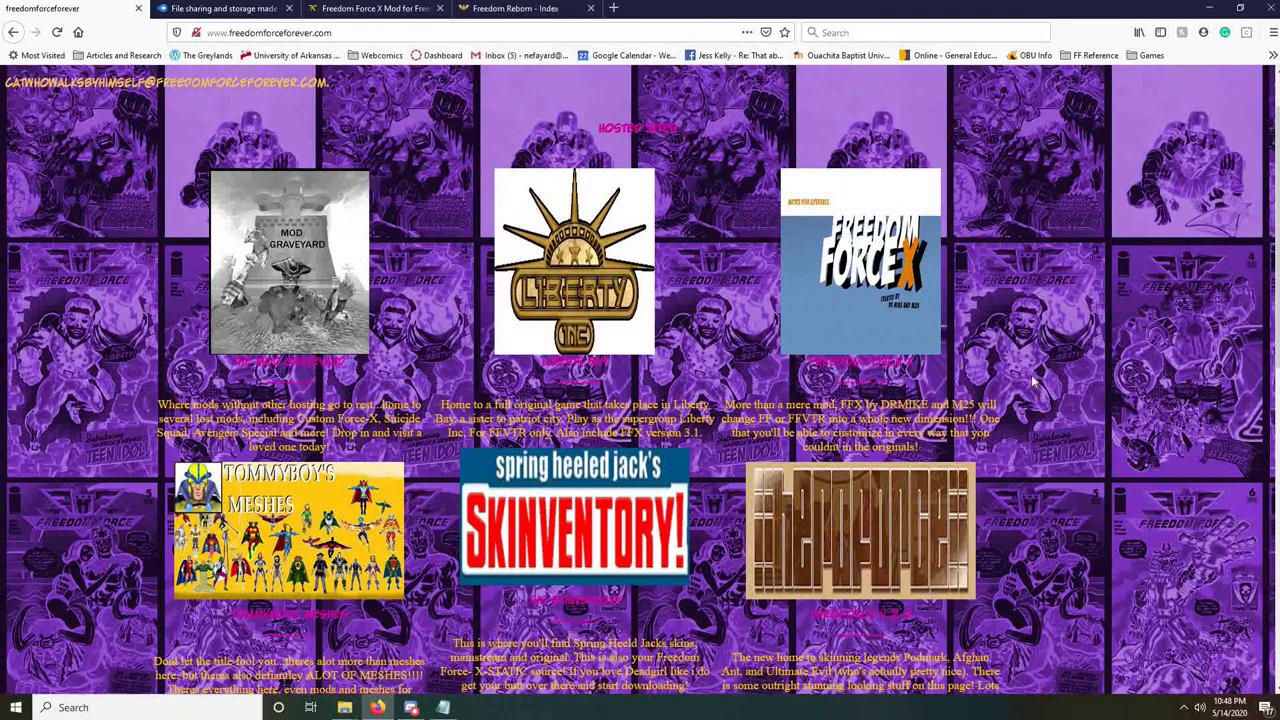
left_click(887, 286)
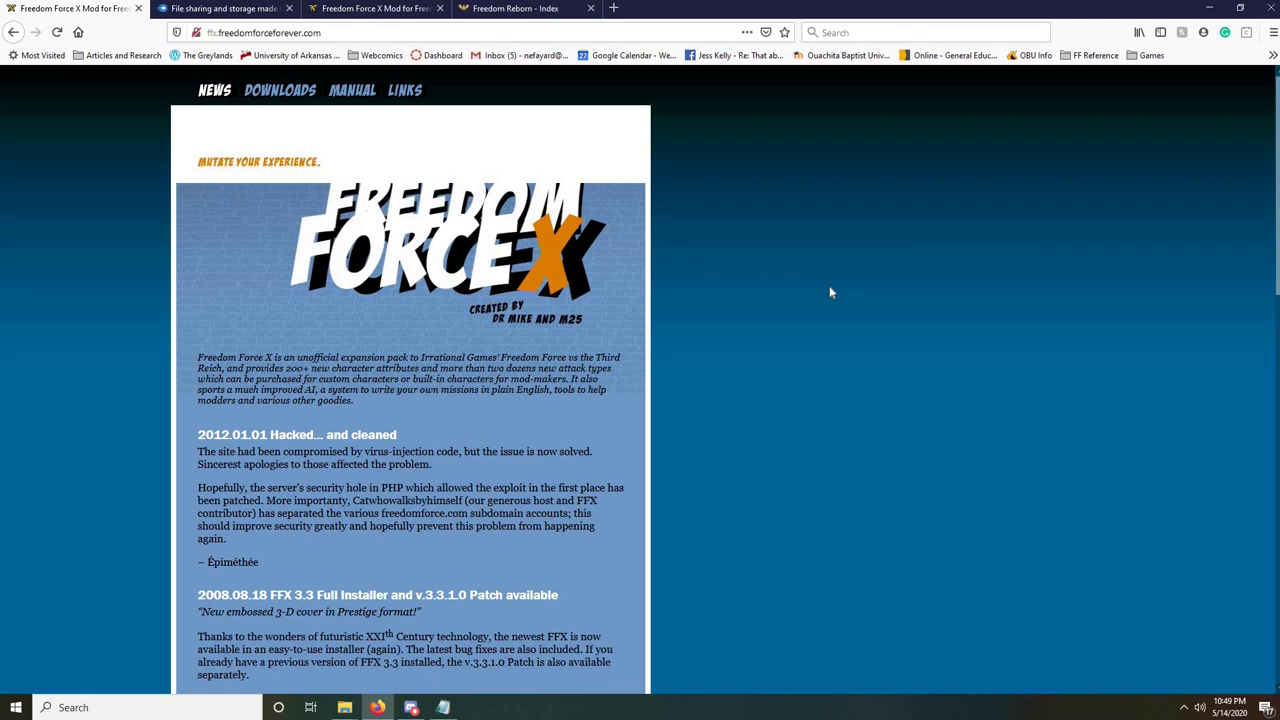
- Visit the FFX downloads page, then open the Freedom Force X manual
left_click(282, 92)
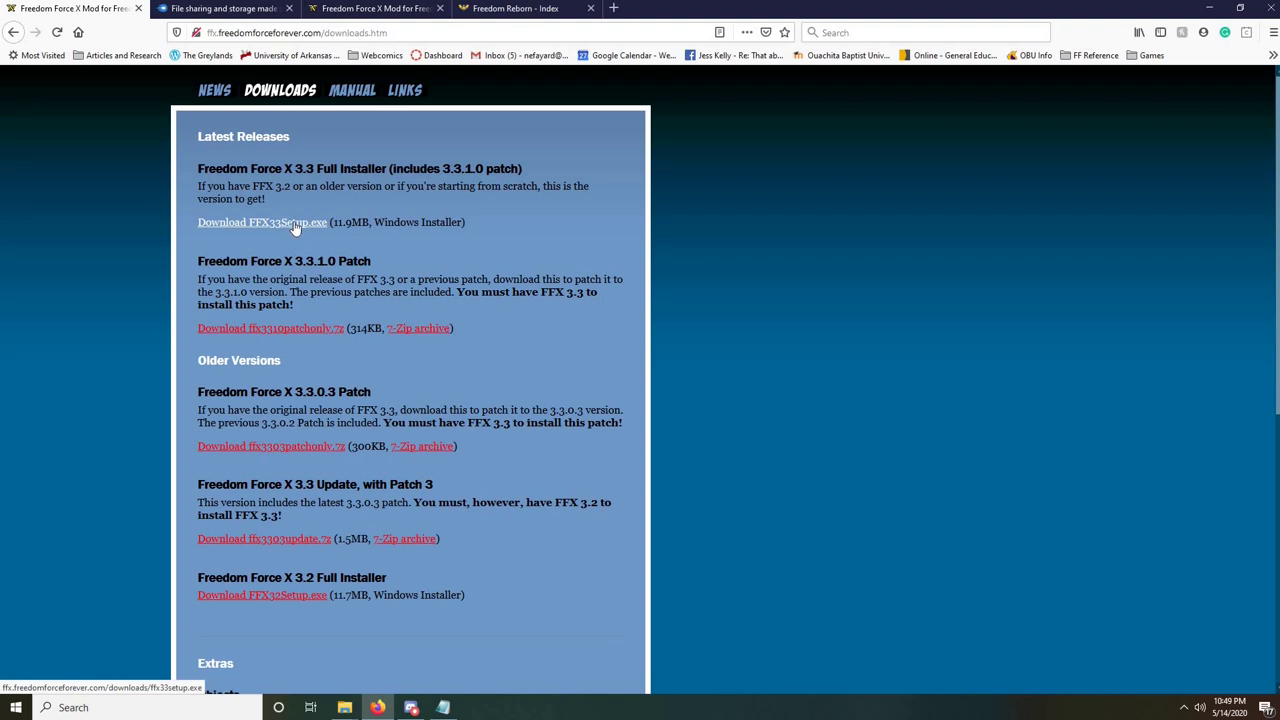
left_click(295, 225)
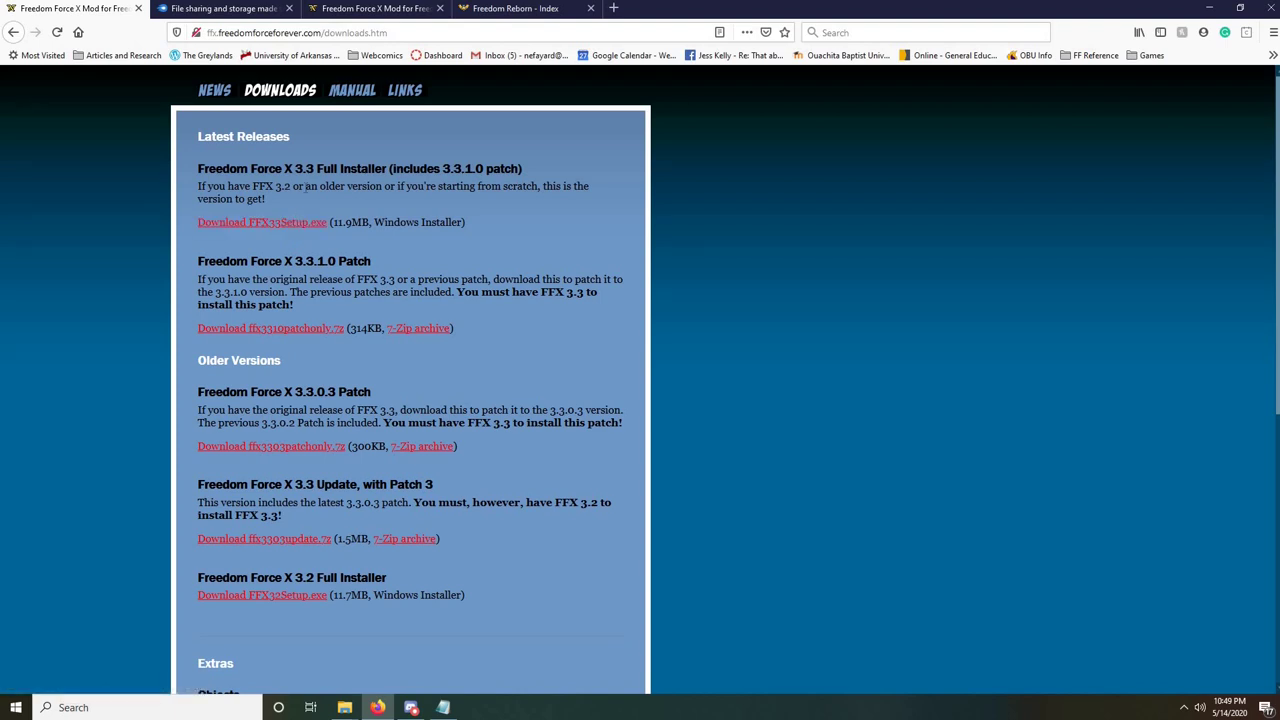
left_click(347, 94)
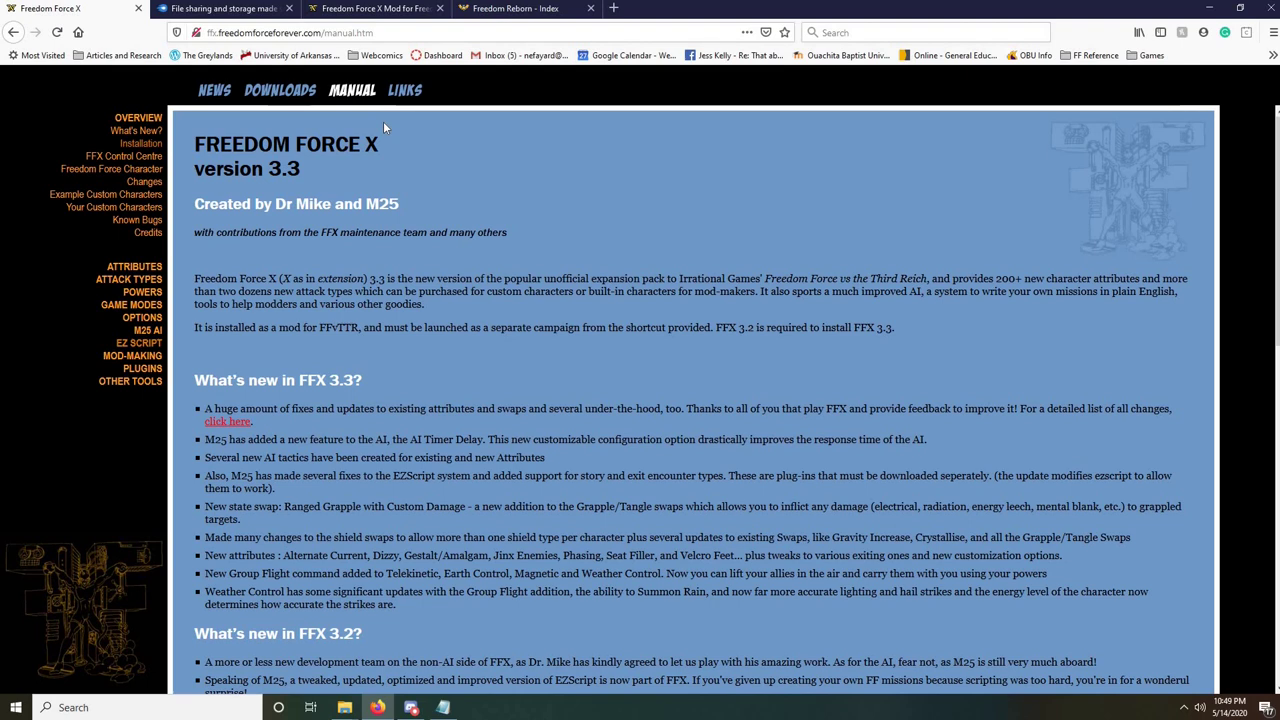
- Show the manual's Attributes Table and scroll through rows such as Spiny and Summoner
left_click(140, 267)
scroll(530, 380, "down", 15)
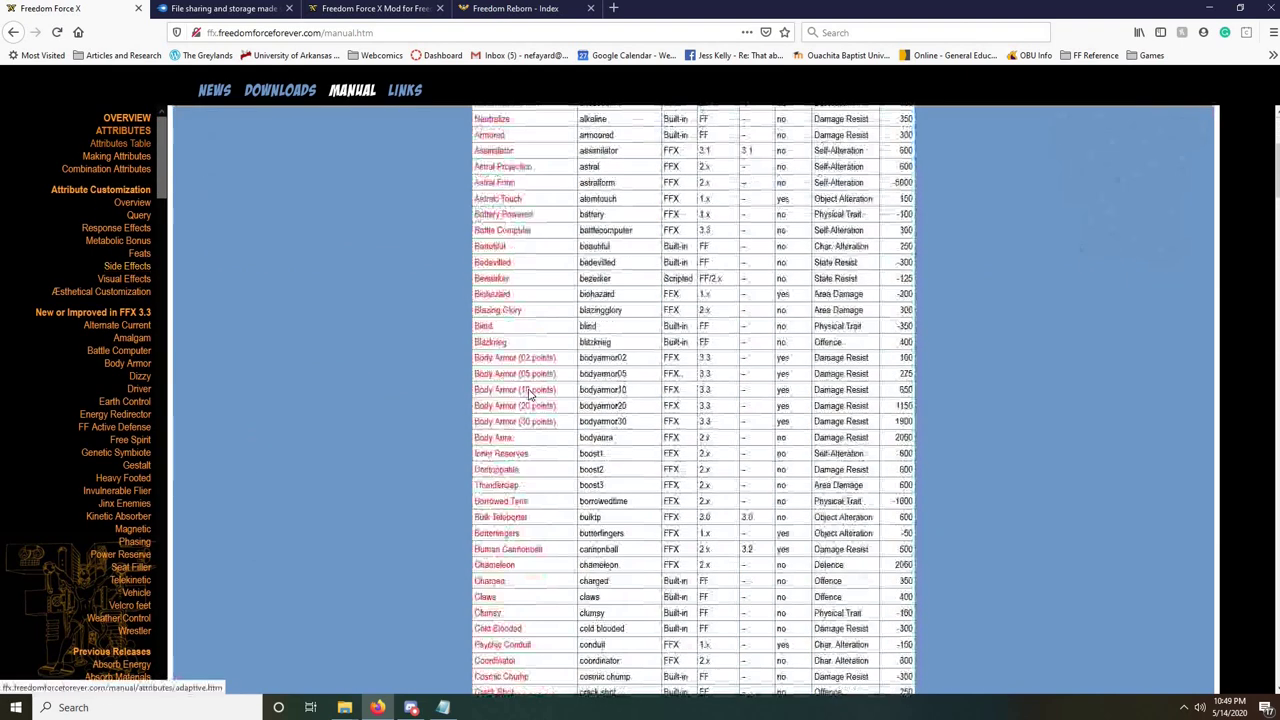
scroll(560, 420, "down", 15)
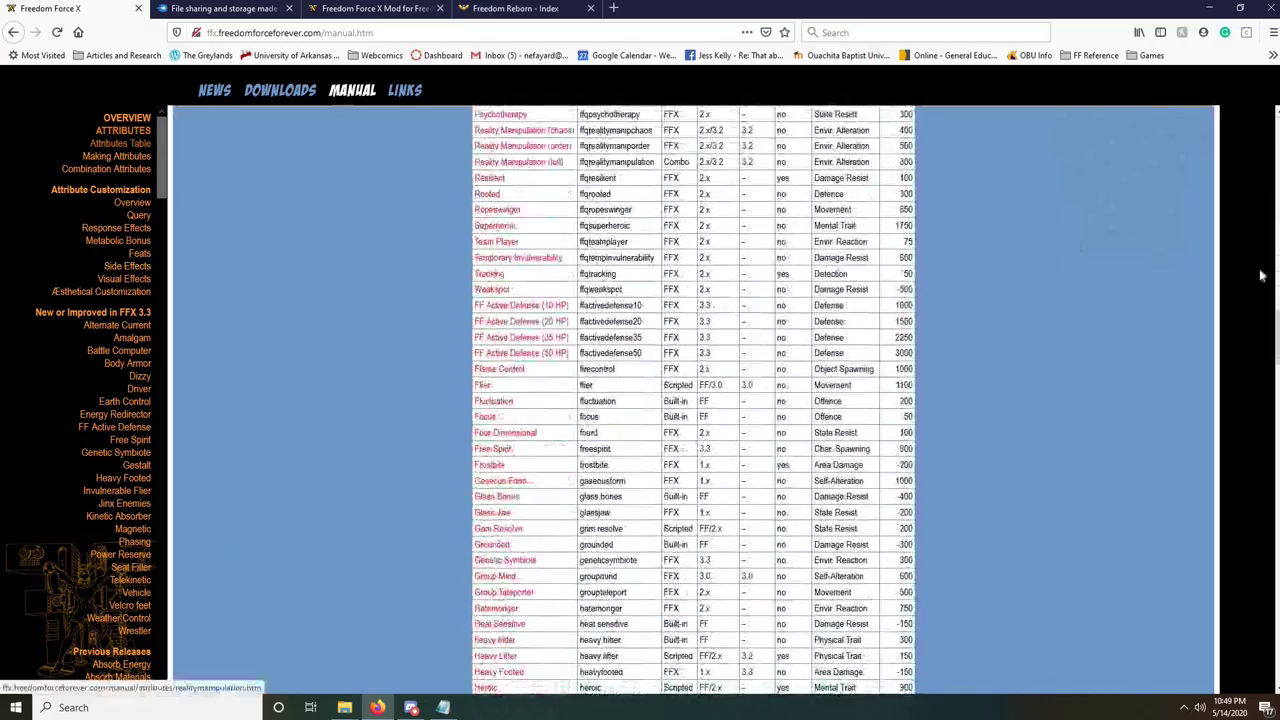
scroll(1230, 343, "down", 10)
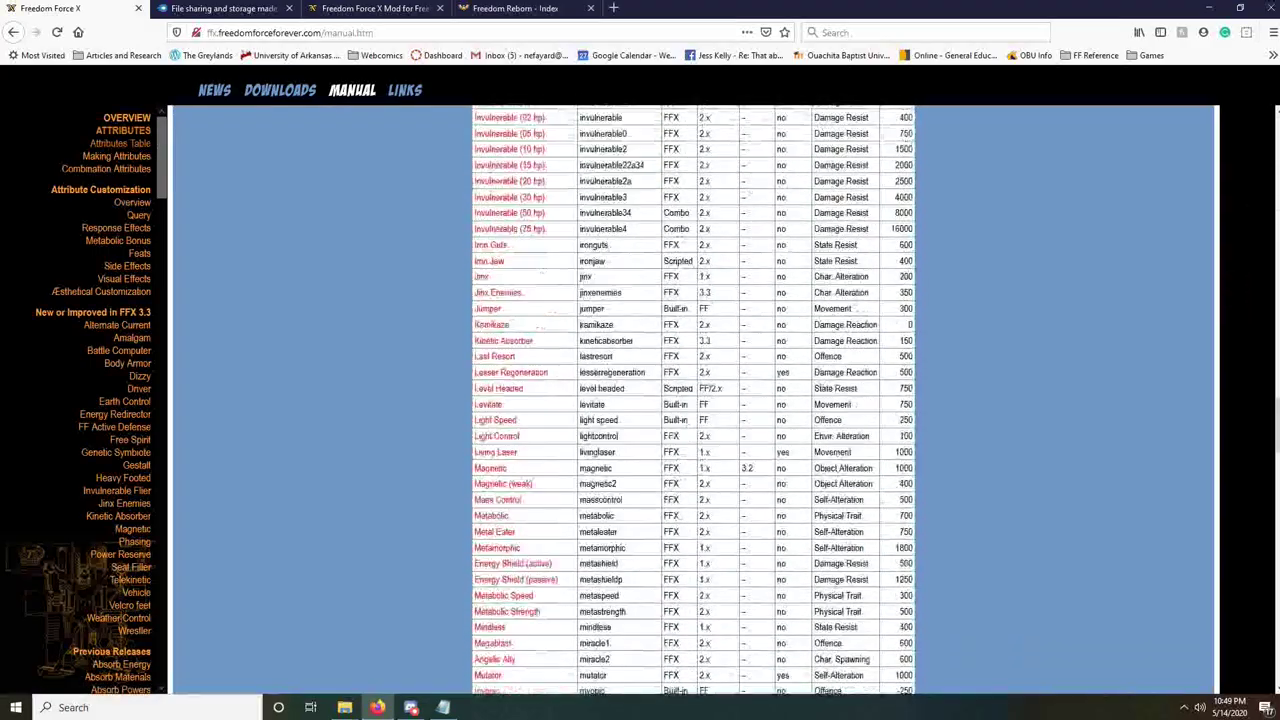
scroll(1276, 480, "down", 6)
scroll(1276, 500, "down", 6)
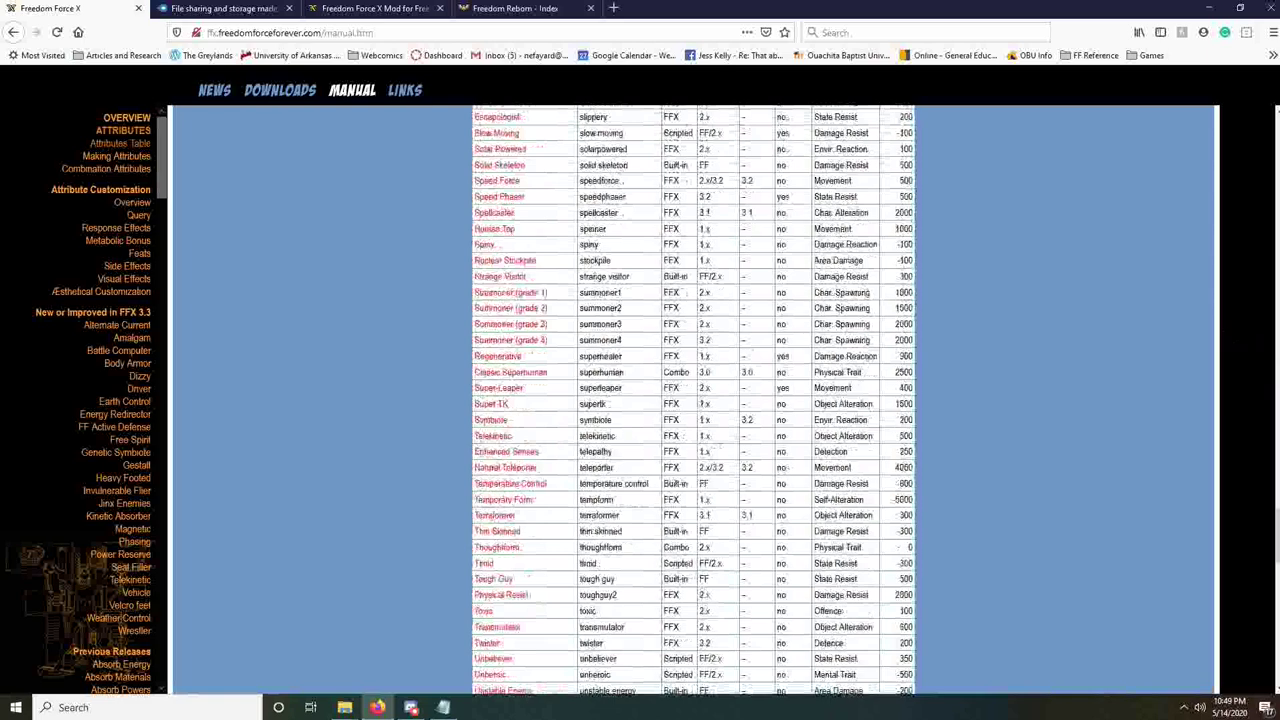
scroll(1036, 470, "down", 5)
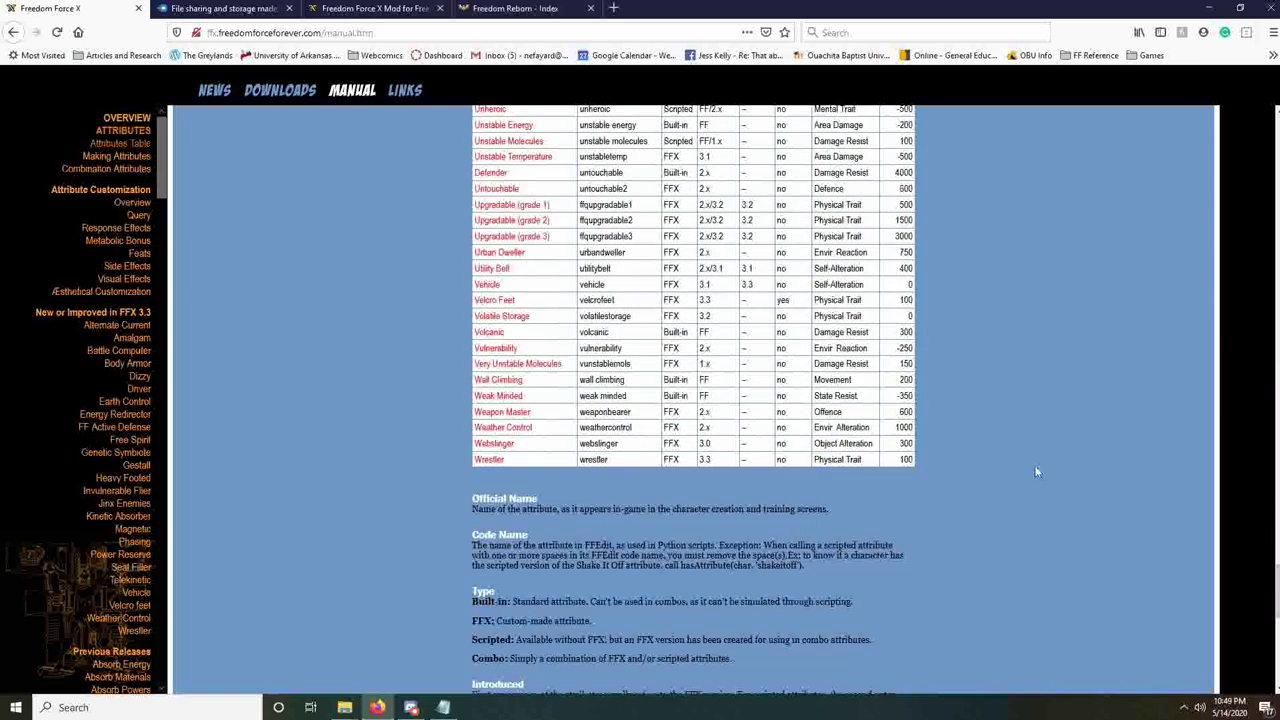
scroll(1035, 469, "up", 2)
scroll(1035, 469, "up", 4)
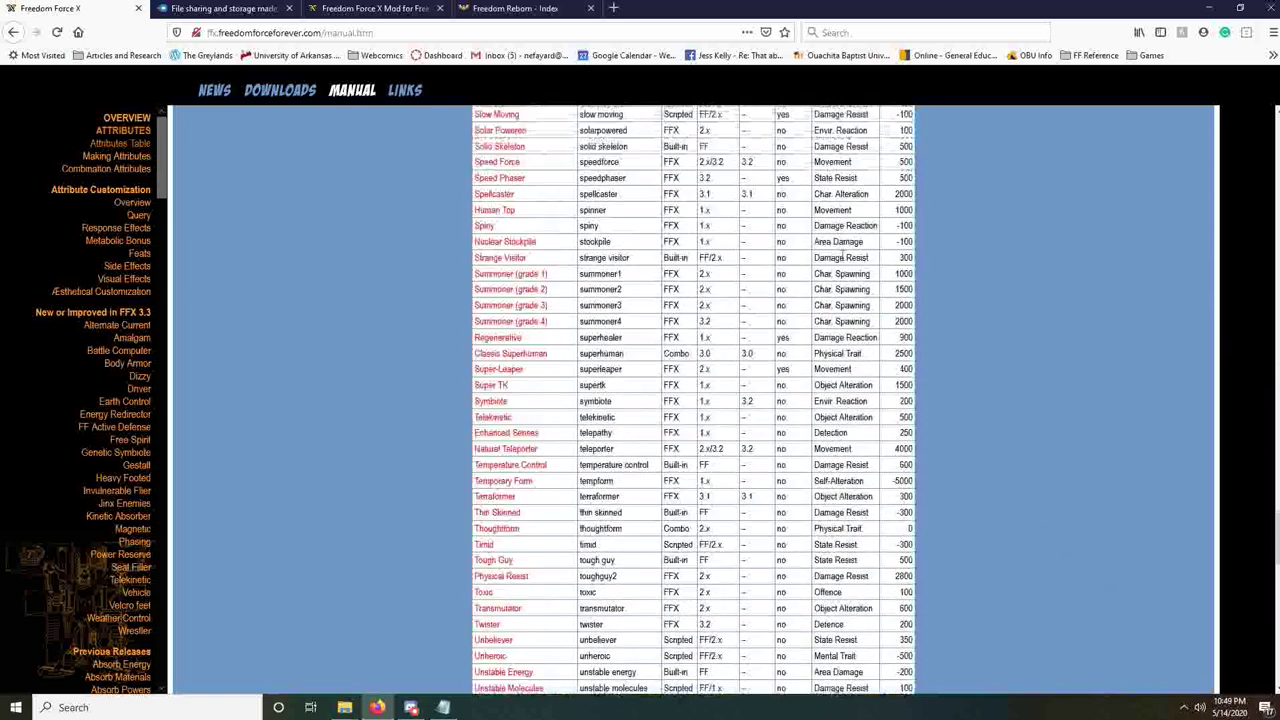
- Open the Spiny attribute's description with its Radius Power customisation
left_click(483, 224)
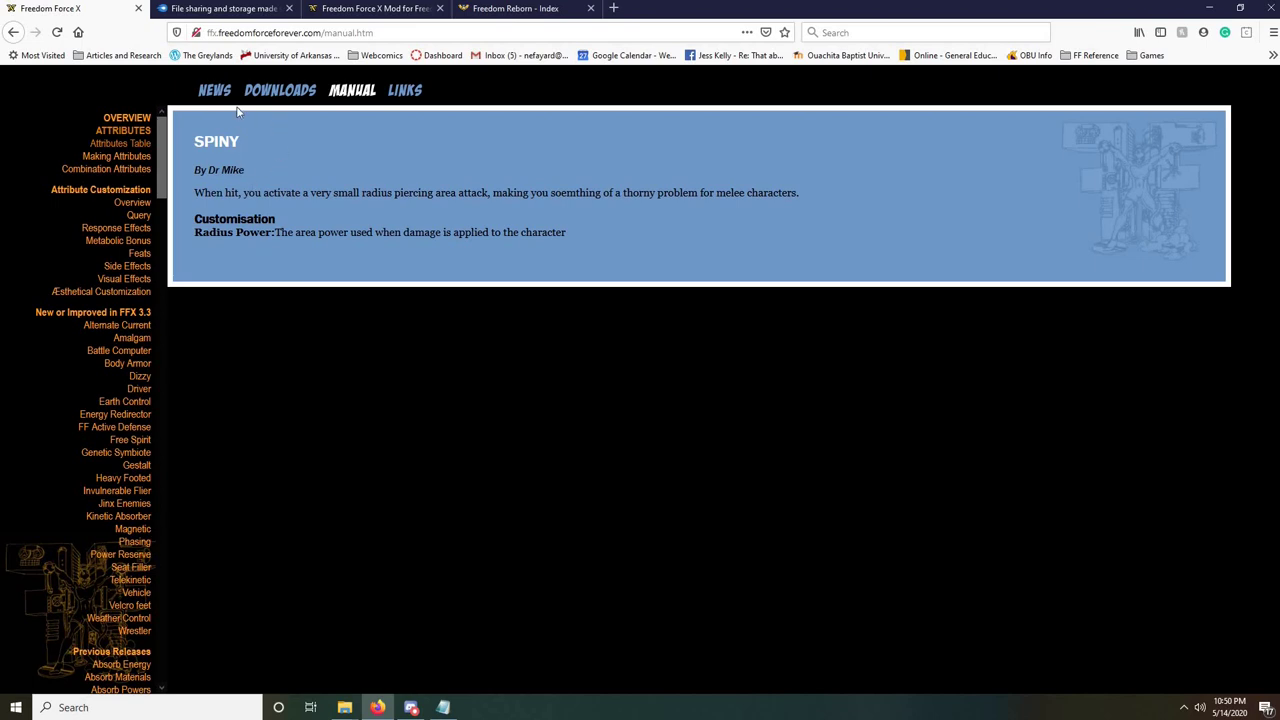
- Visit the FFX downloads page, then step back through history to The Greylands blog
left_click(281, 91)
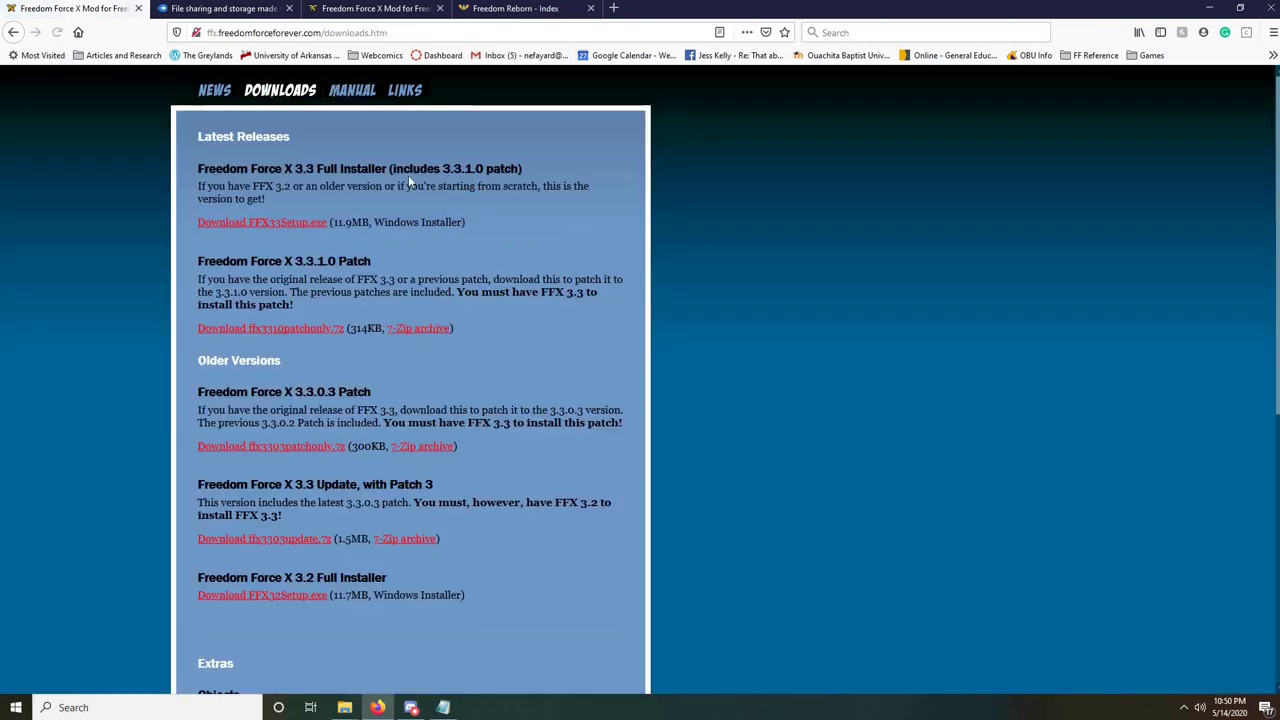
left_click(12, 33)
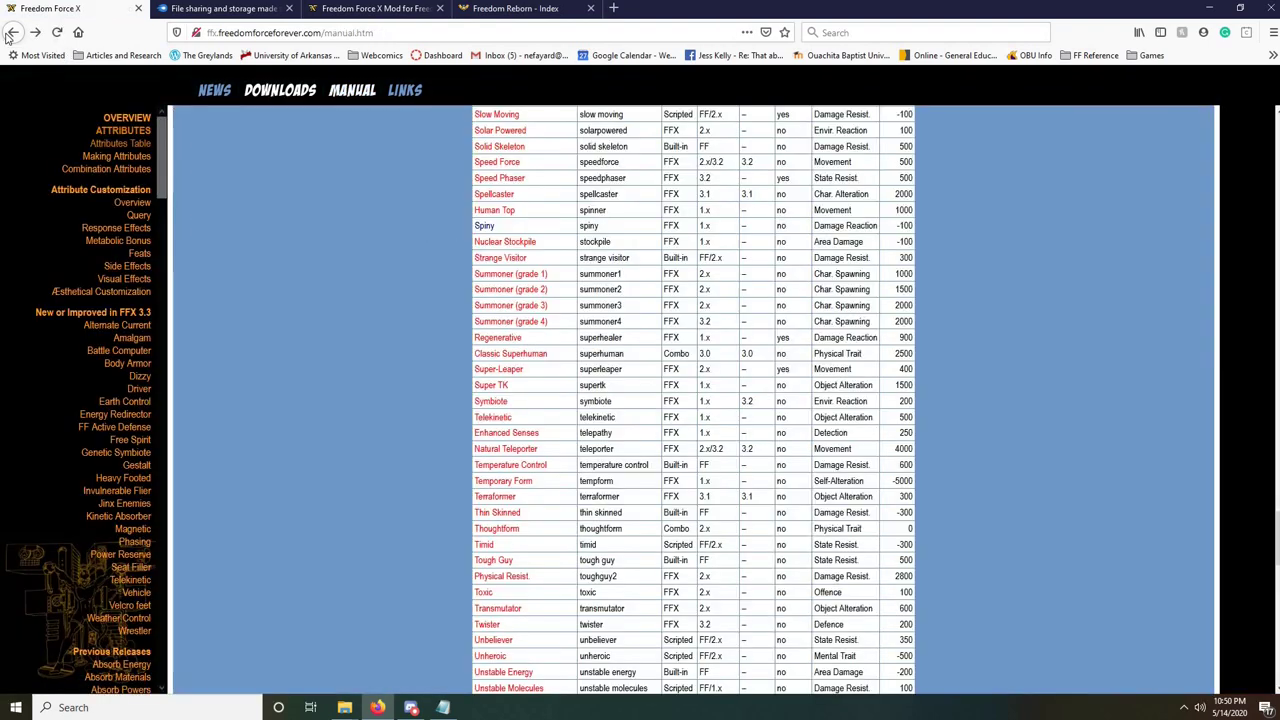
left_click(12, 33)
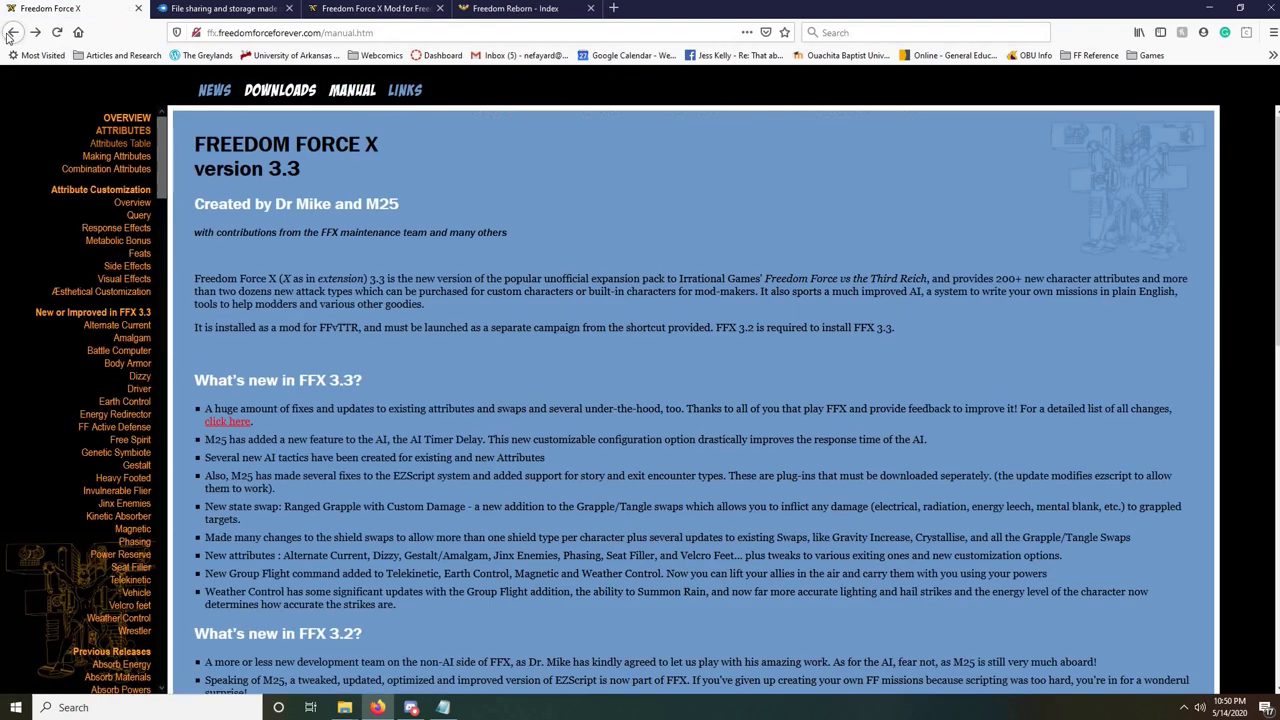
left_click(12, 33)
left_click(13, 34)
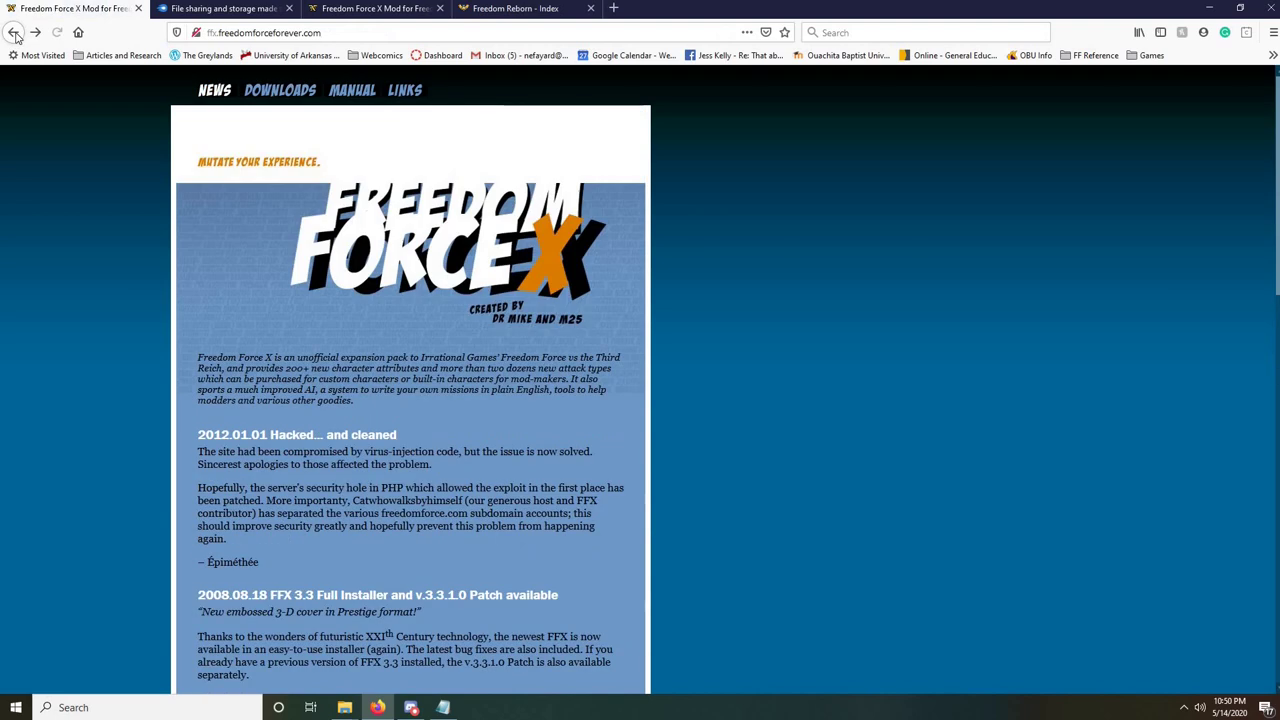
left_click(13, 34)
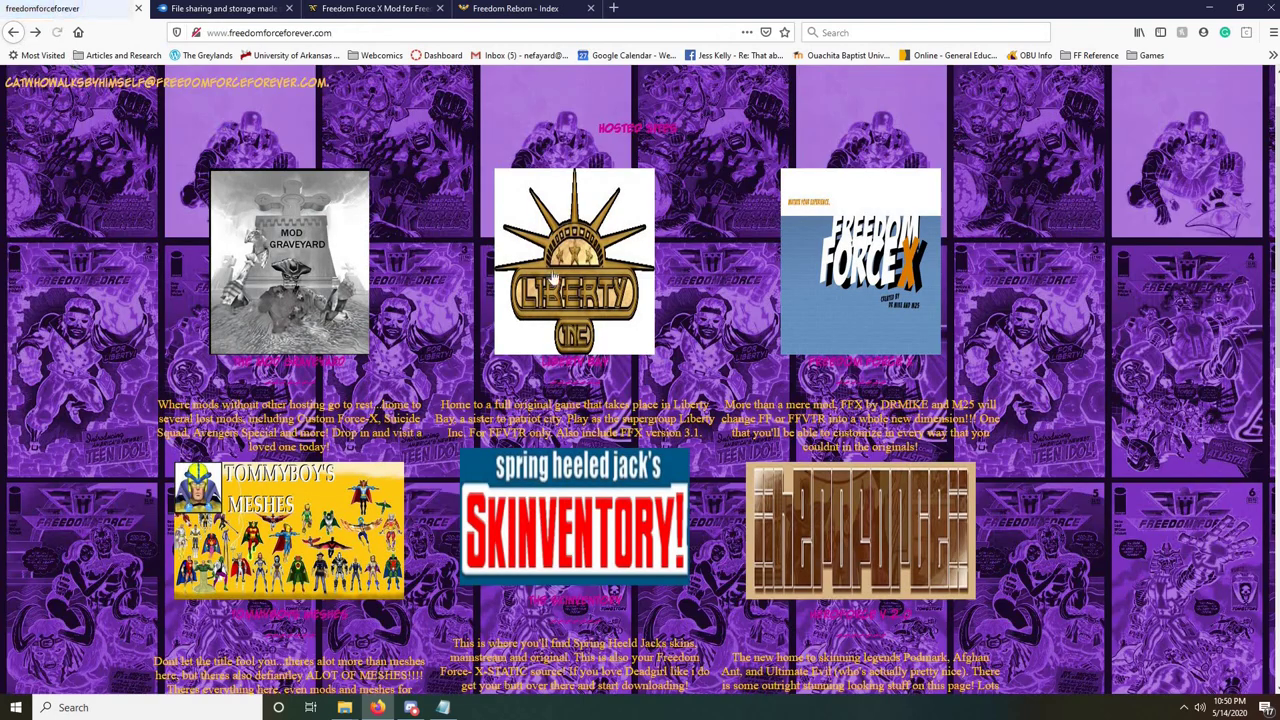
left_click(13, 33)
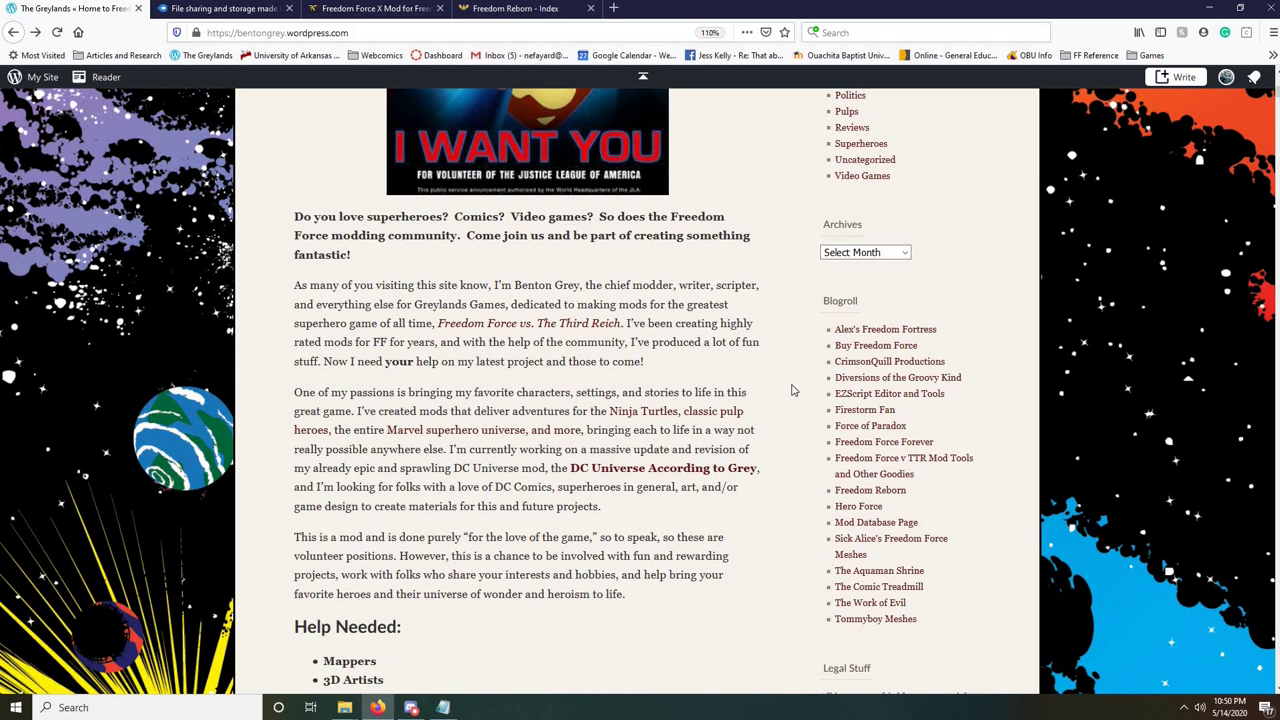
- Open the alexff.com Goodies page from the Blogroll and scroll to the FFv3R Mod Tools entry
left_click(887, 463)
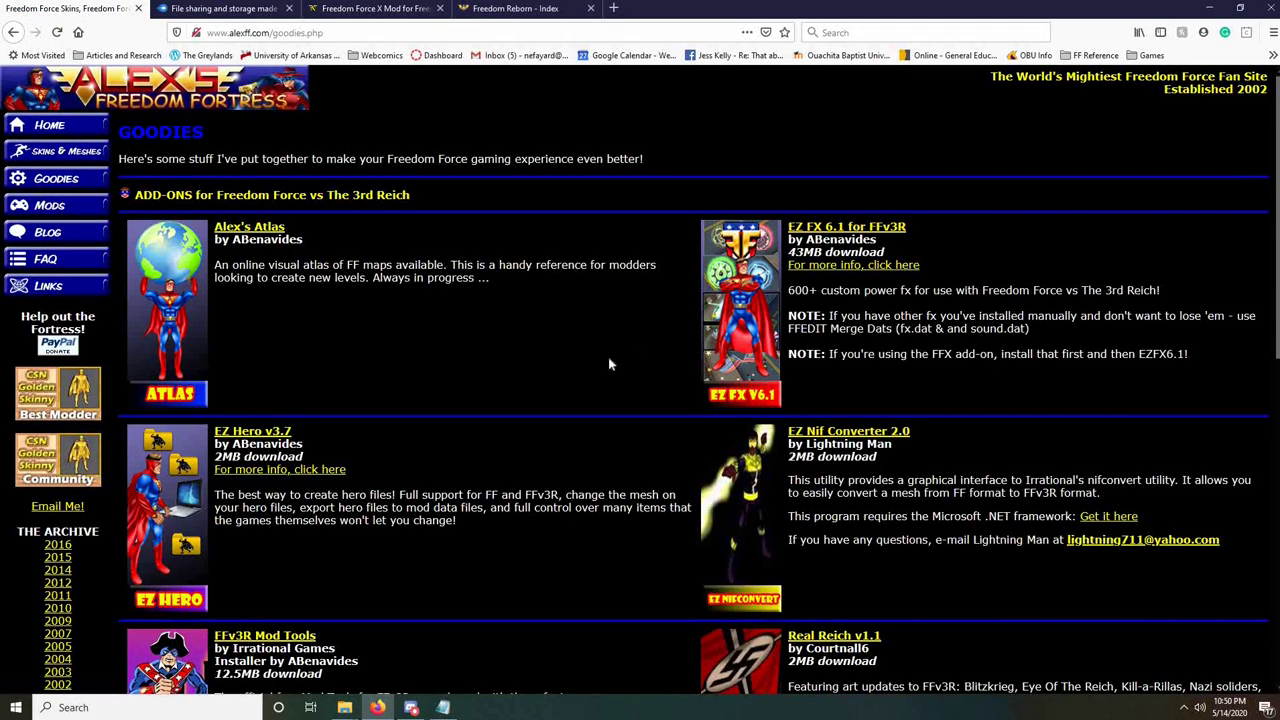
scroll(594, 394, "down", 3)
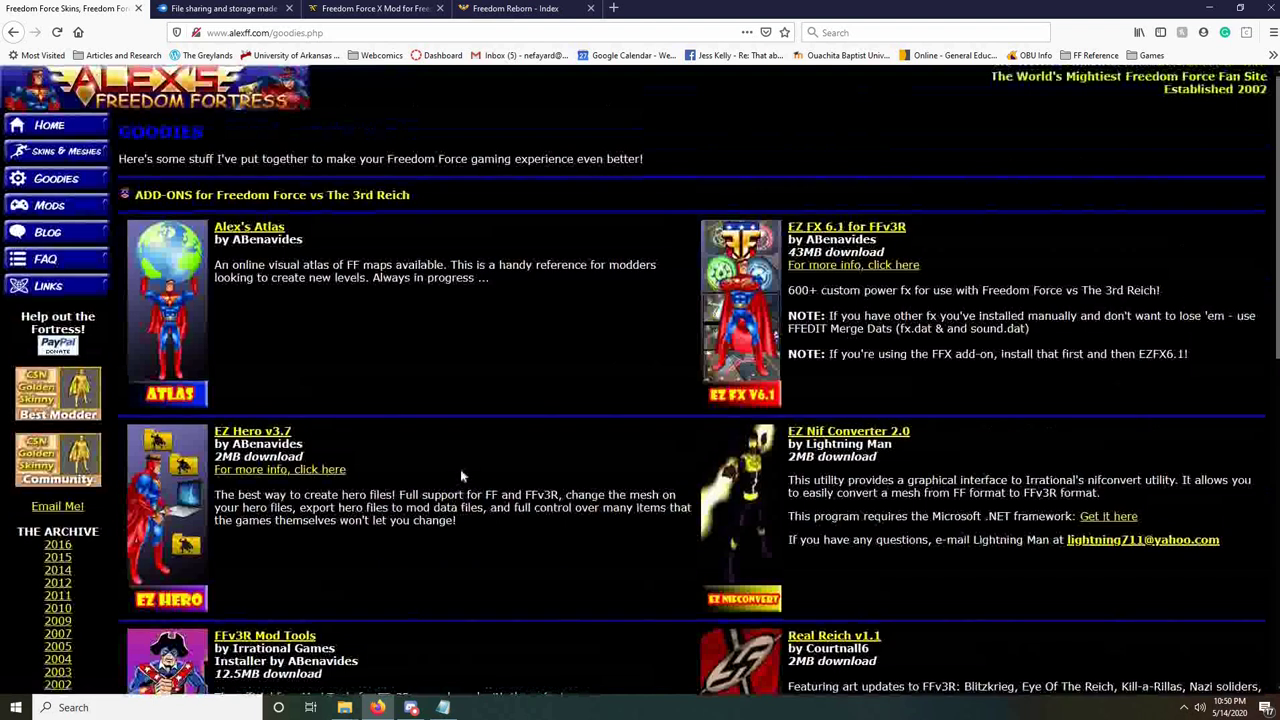
scroll(470, 475, "down", 4)
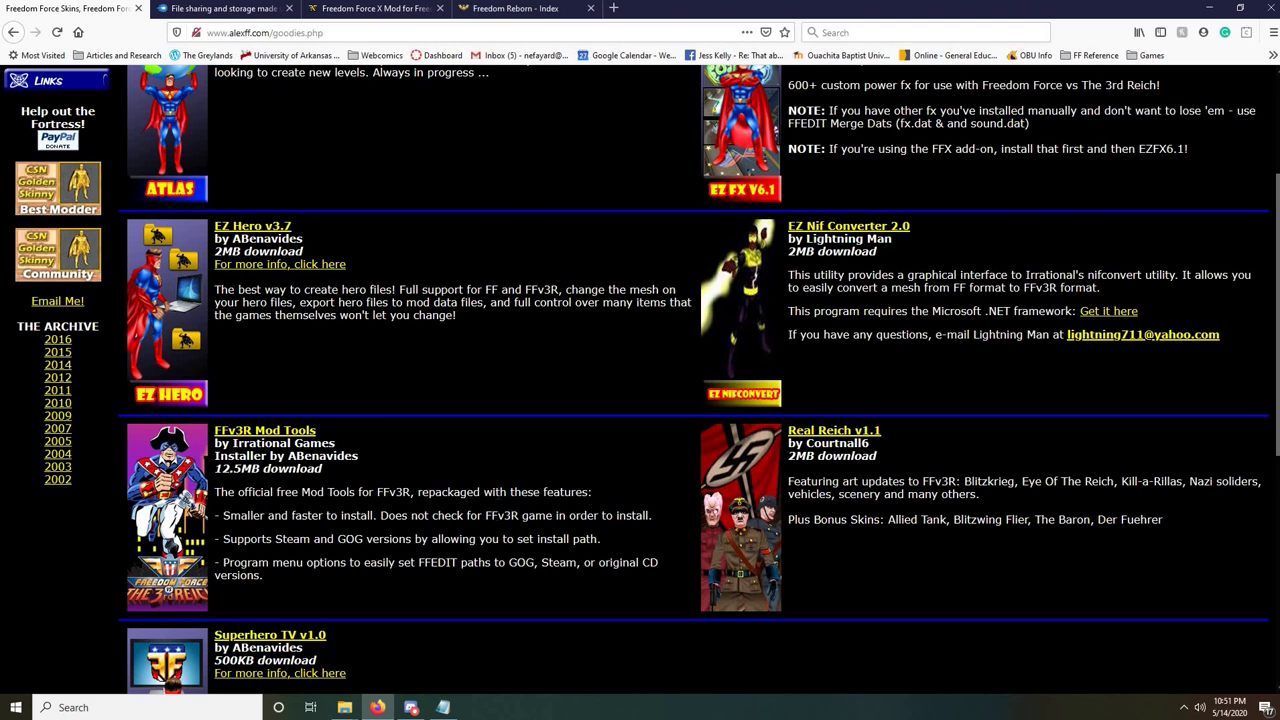
- Minimize Firefox to view the ezscript manual folder, restore it, and return to The Greylands
left_click(1215, 10)
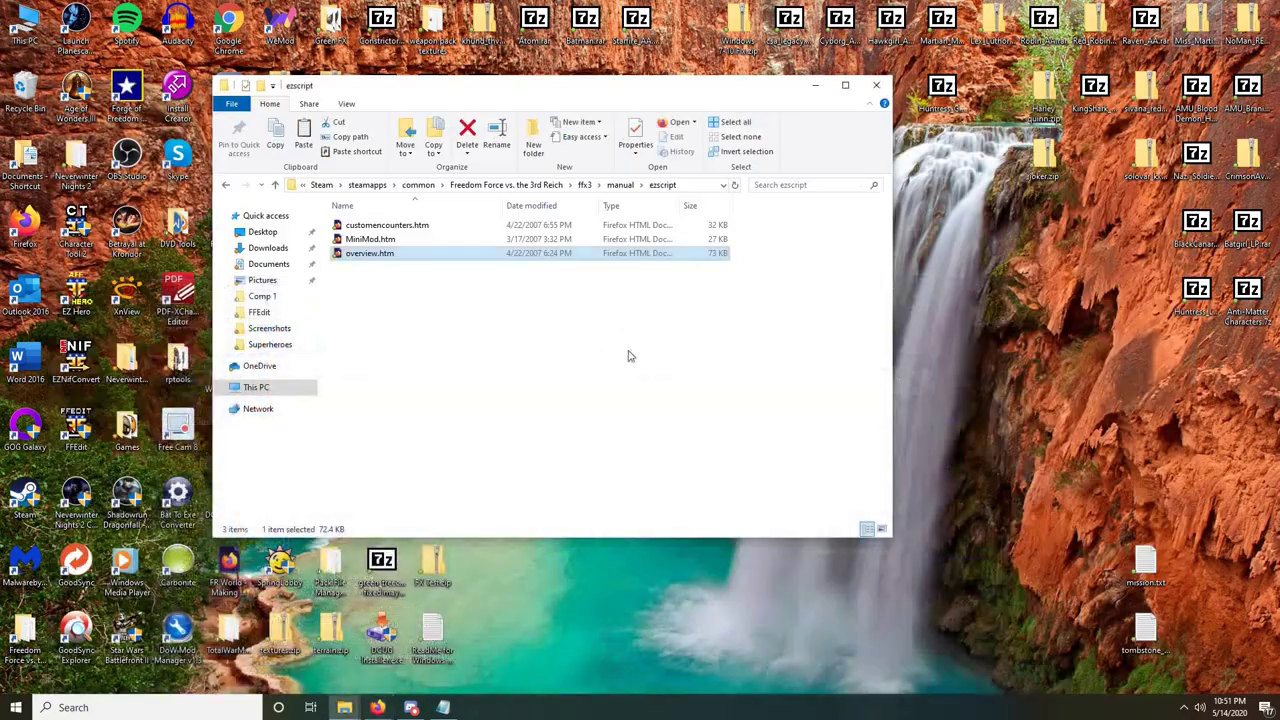
left_click(377, 707)
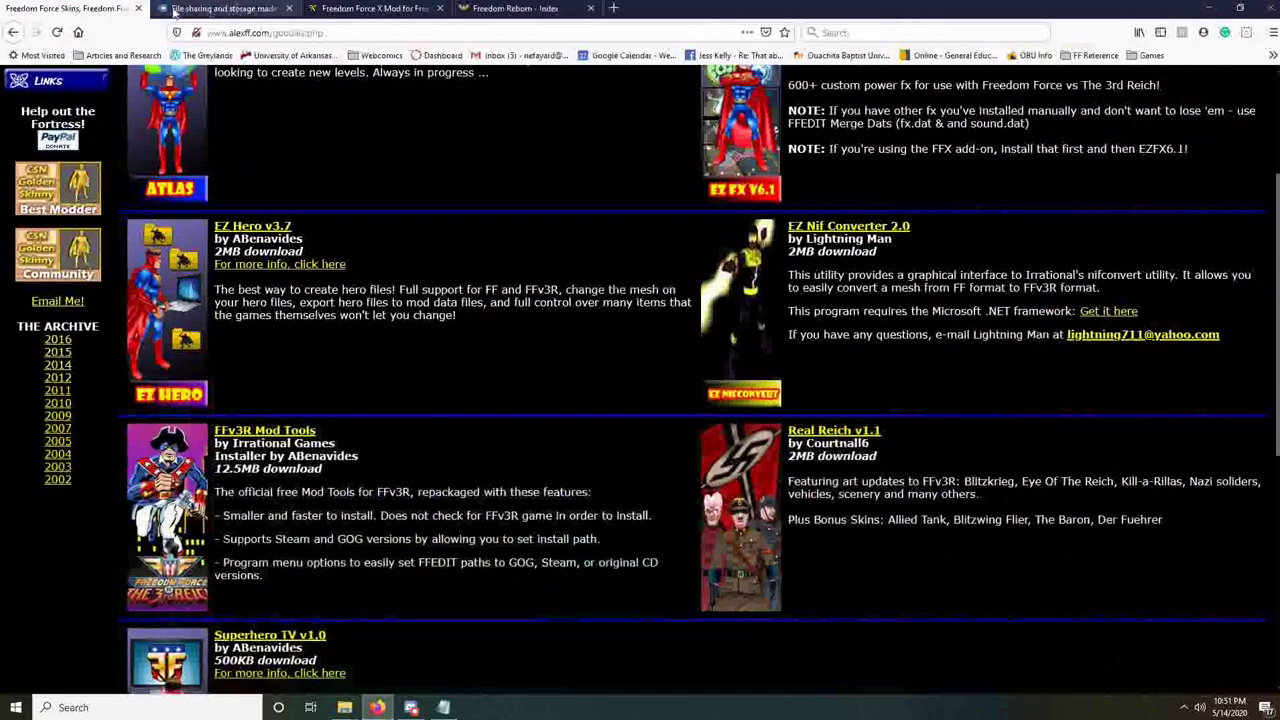
left_click(14, 32)
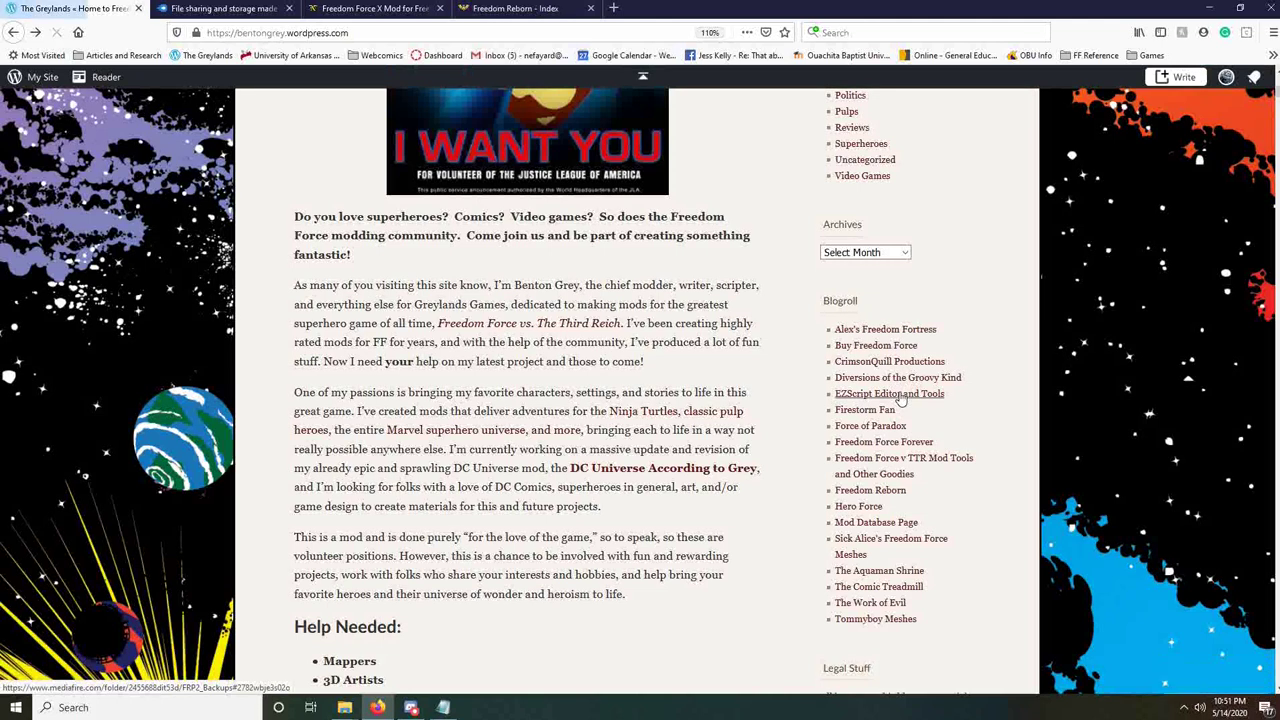
left_click(195, 10)
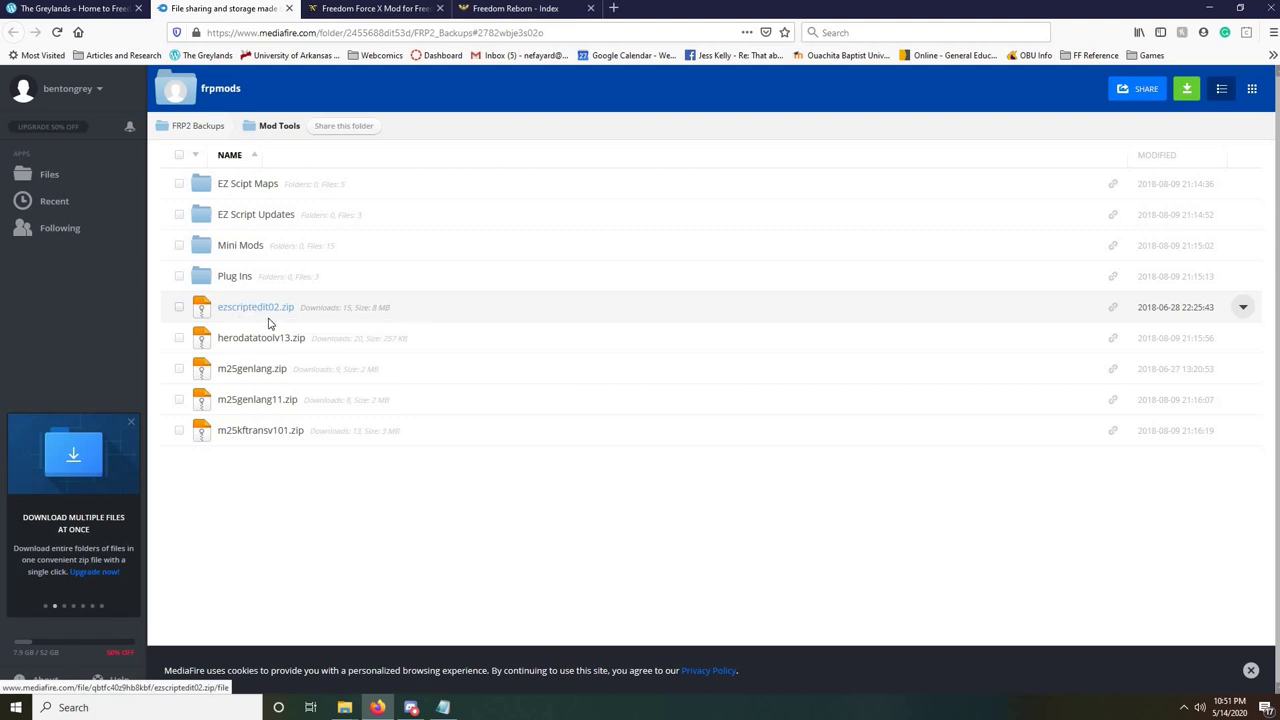
left_click(269, 315)
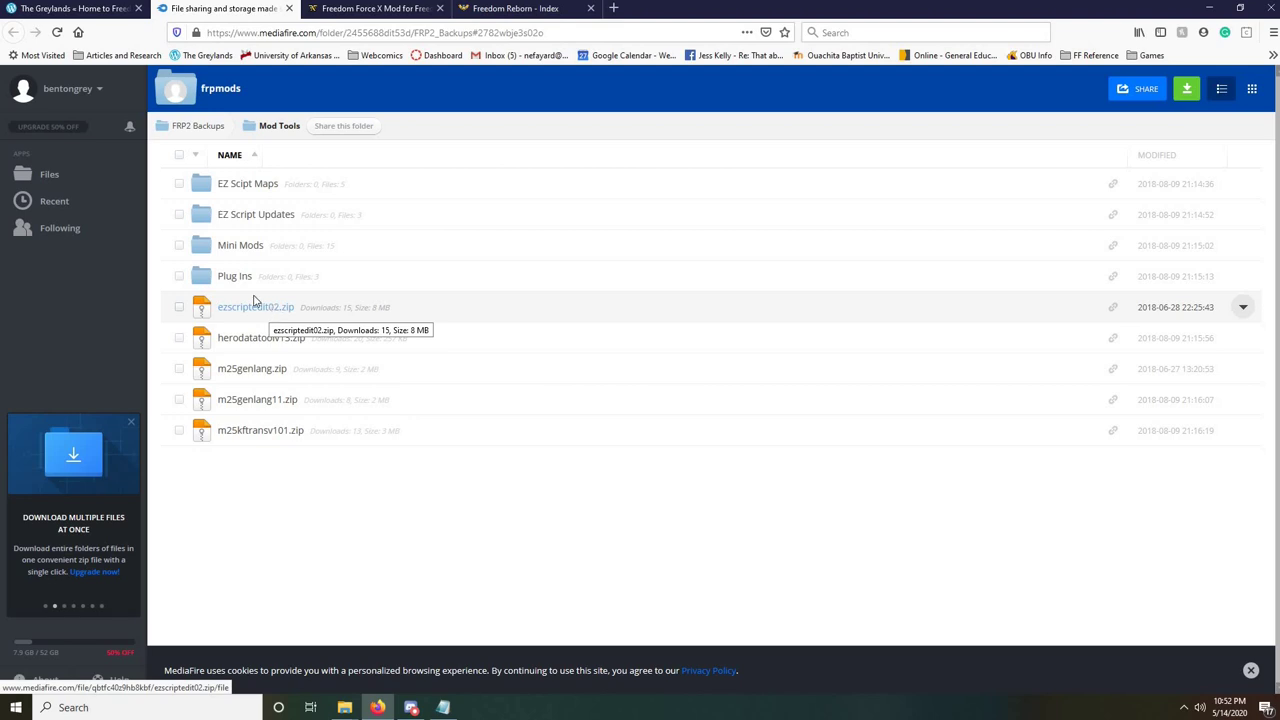
left_click(80, 9)
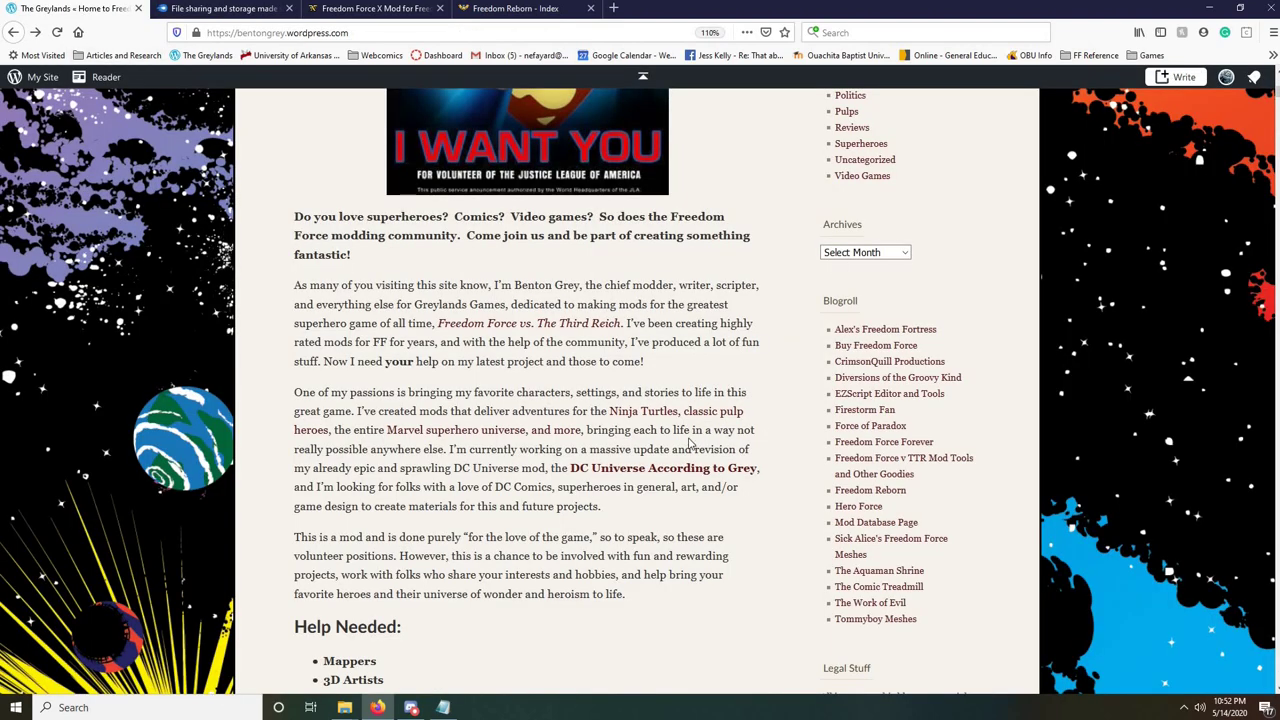